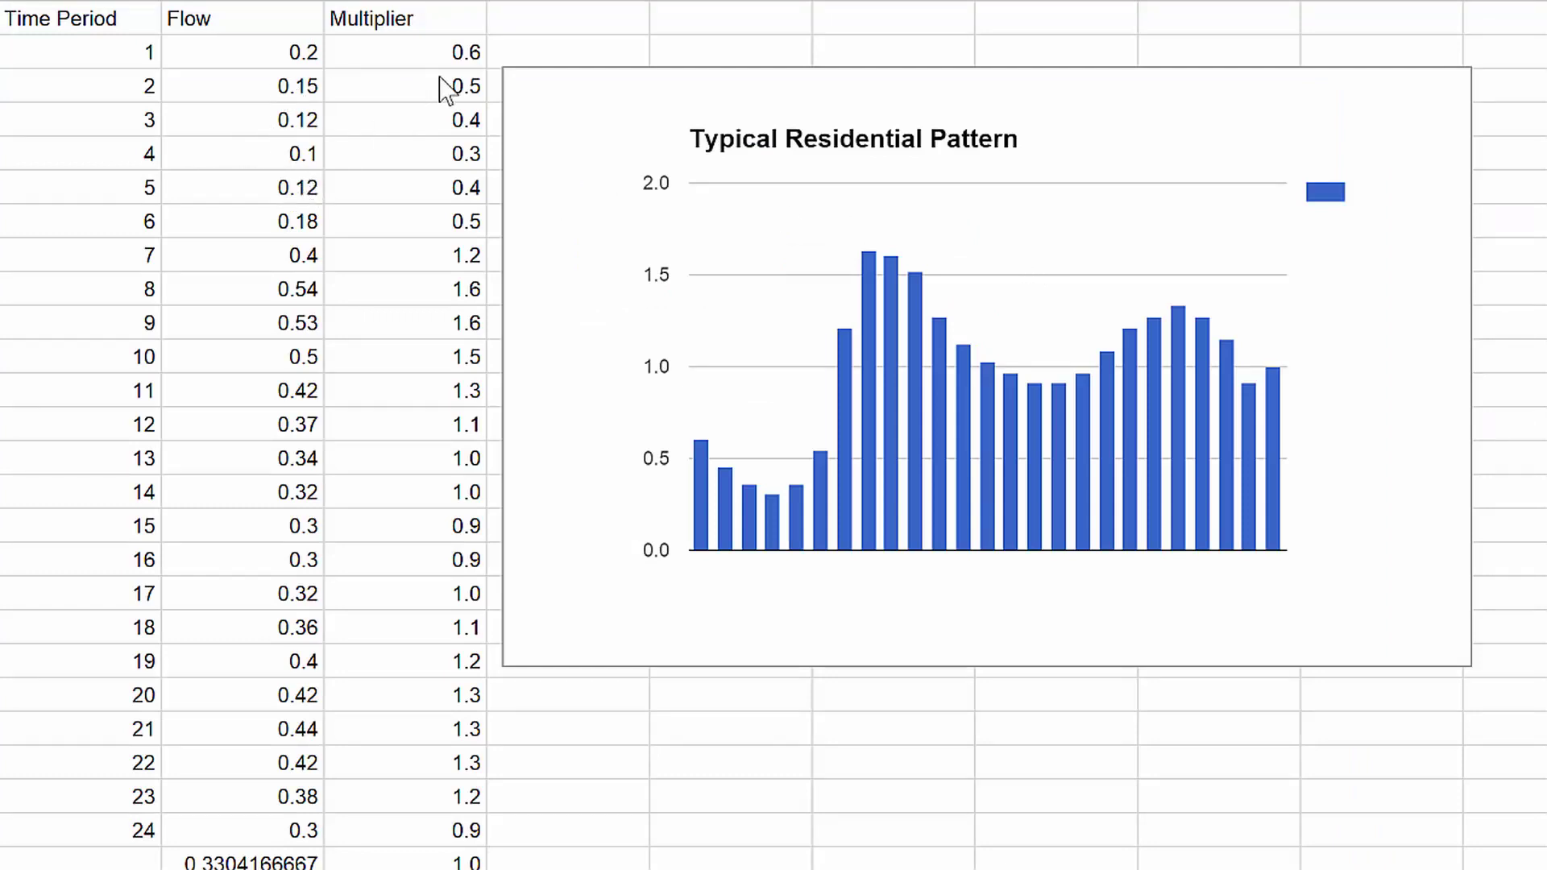
- Point out the first hourly flow, the average flow, the first multiplier and the 1.0 average multiplier
left_click(234, 49)
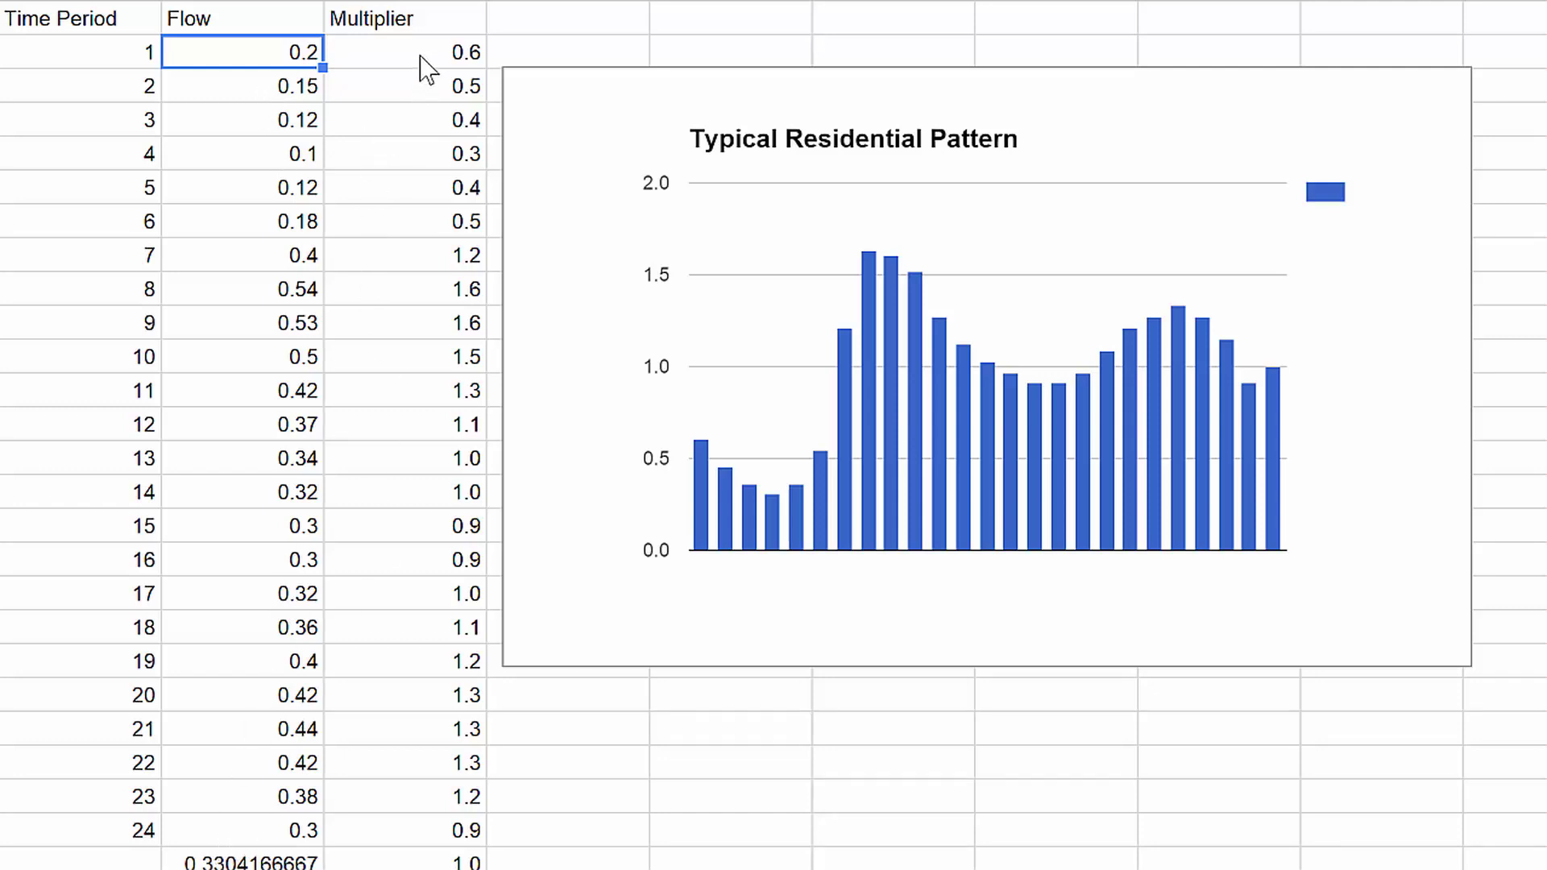
left_click(275, 862)
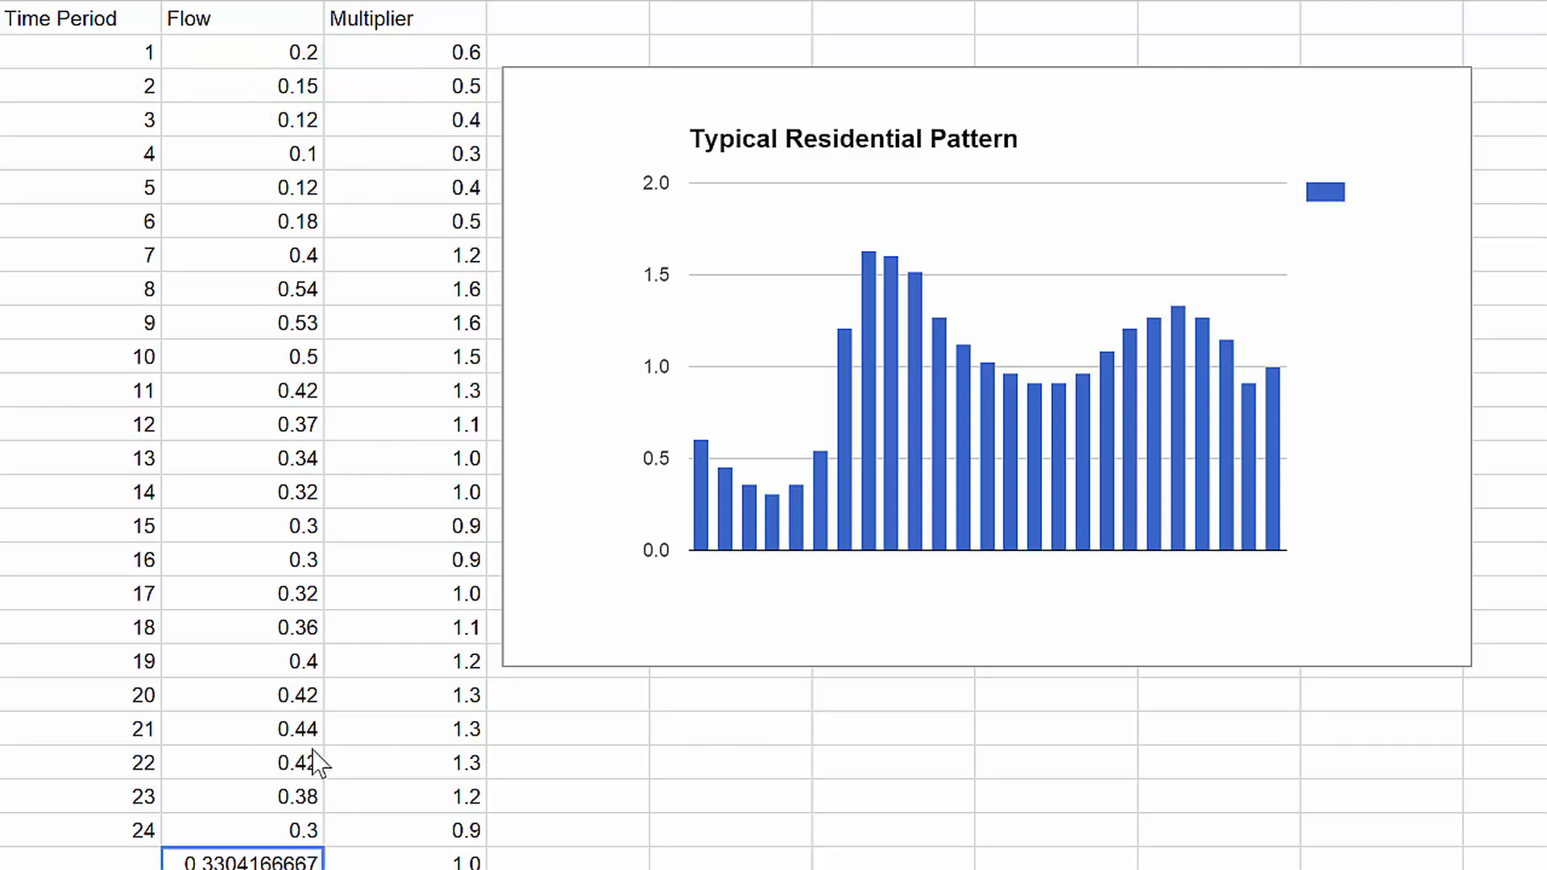
left_click(419, 62)
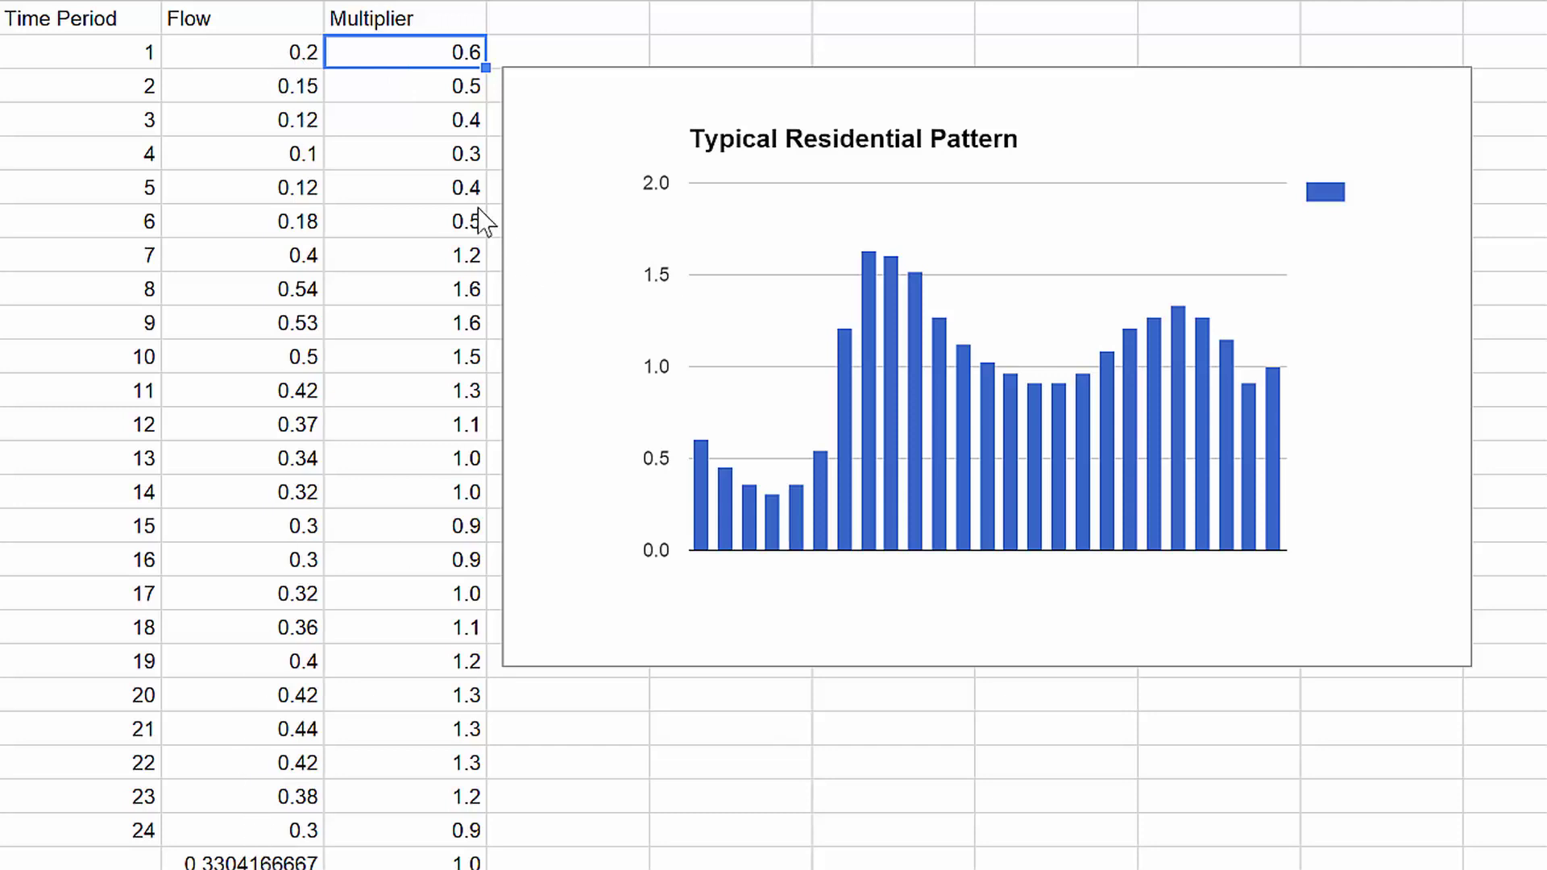
left_click(454, 863)
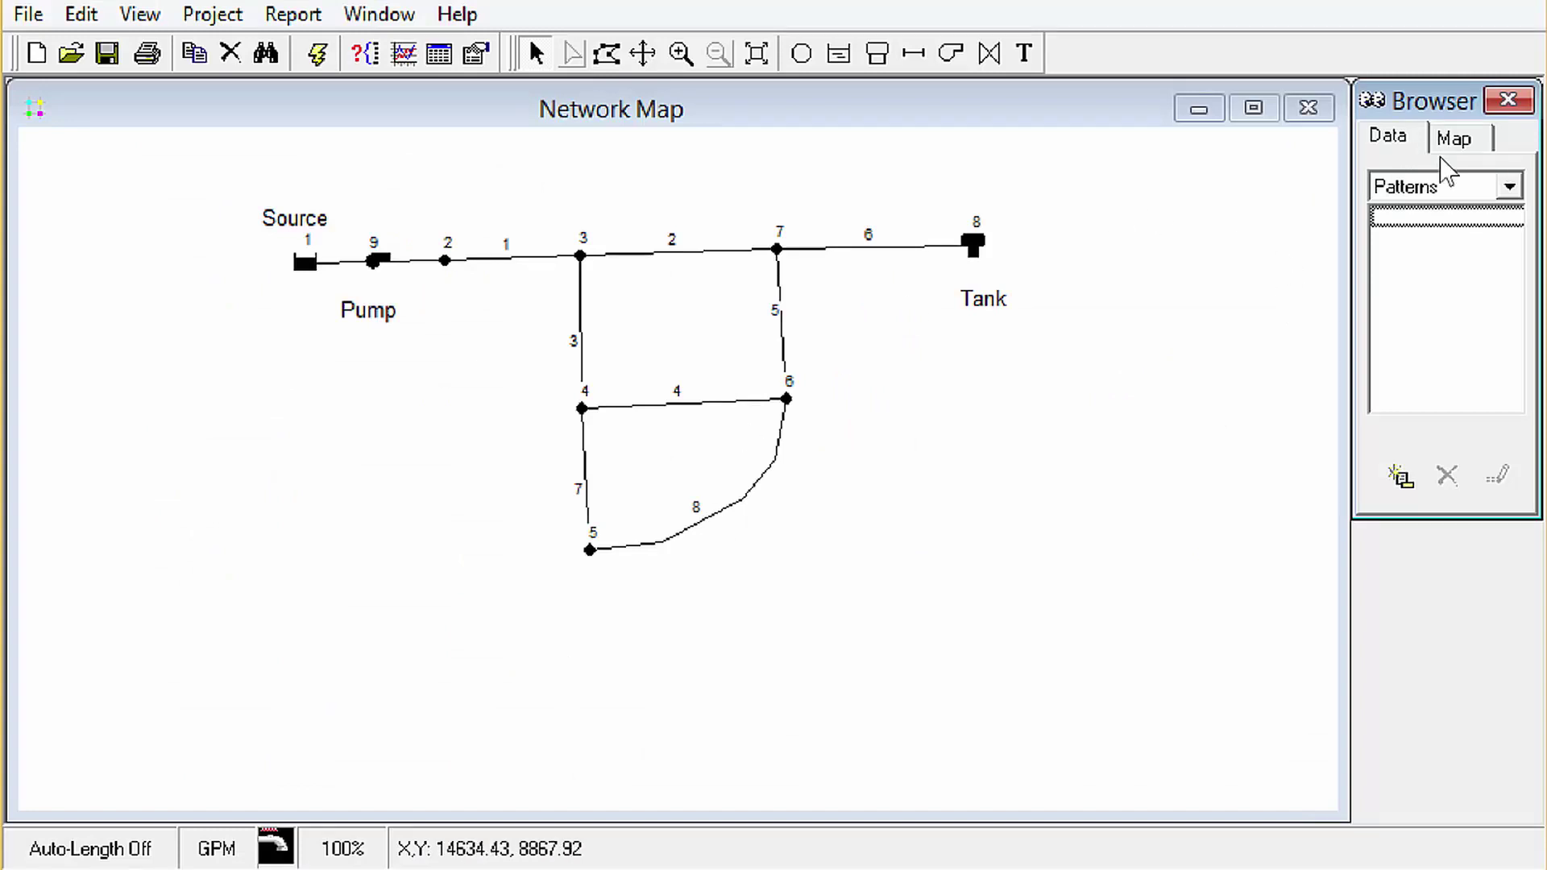
- Add a new time pattern from the Browser's Patterns category
left_click(1508, 187)
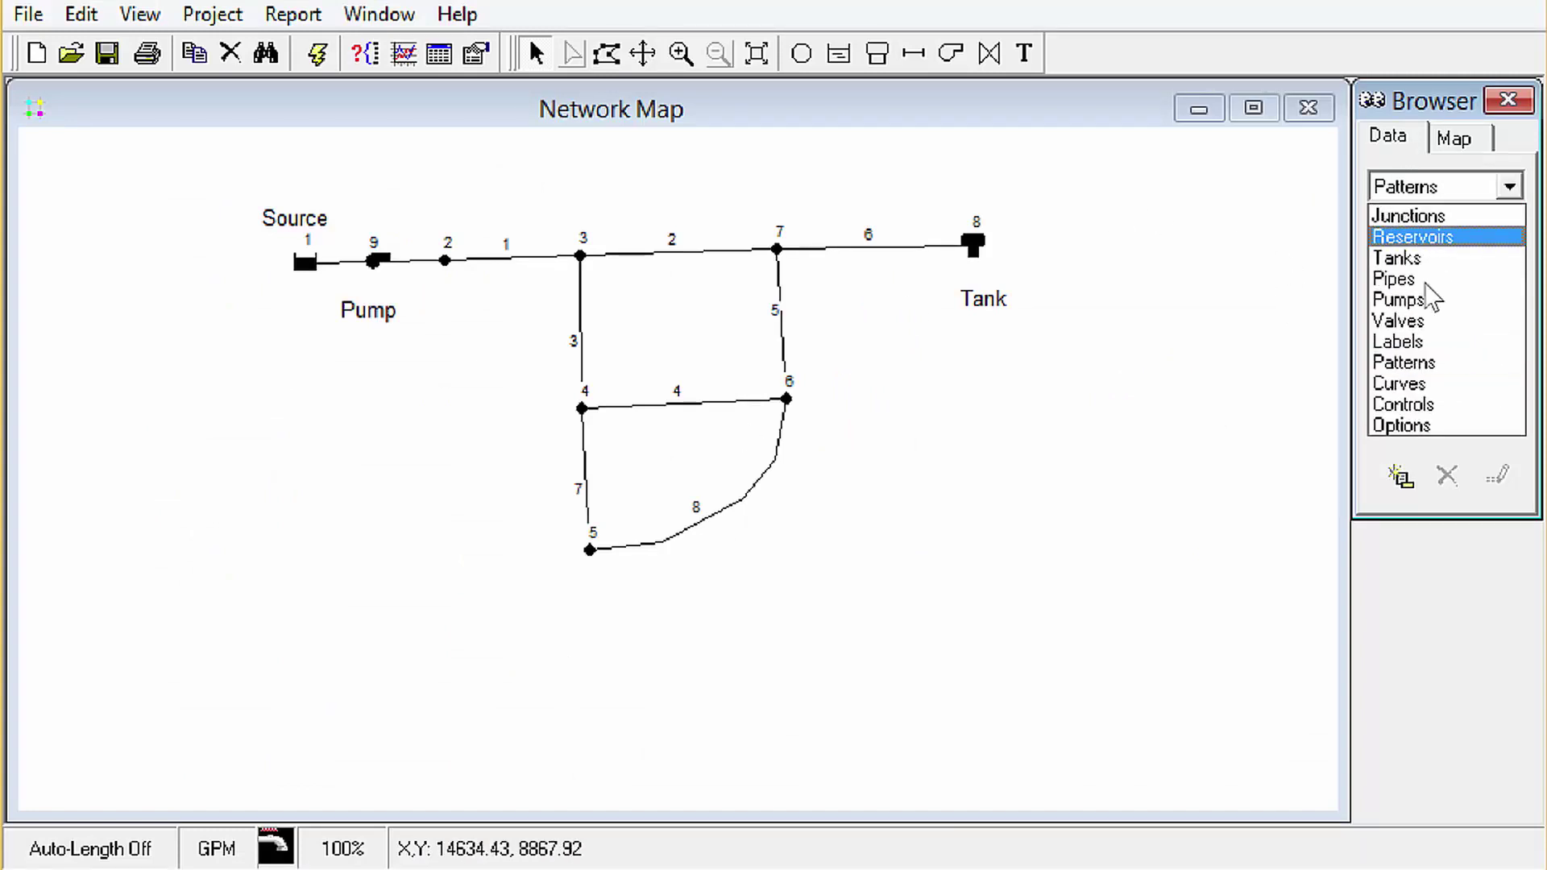
left_click(1405, 363)
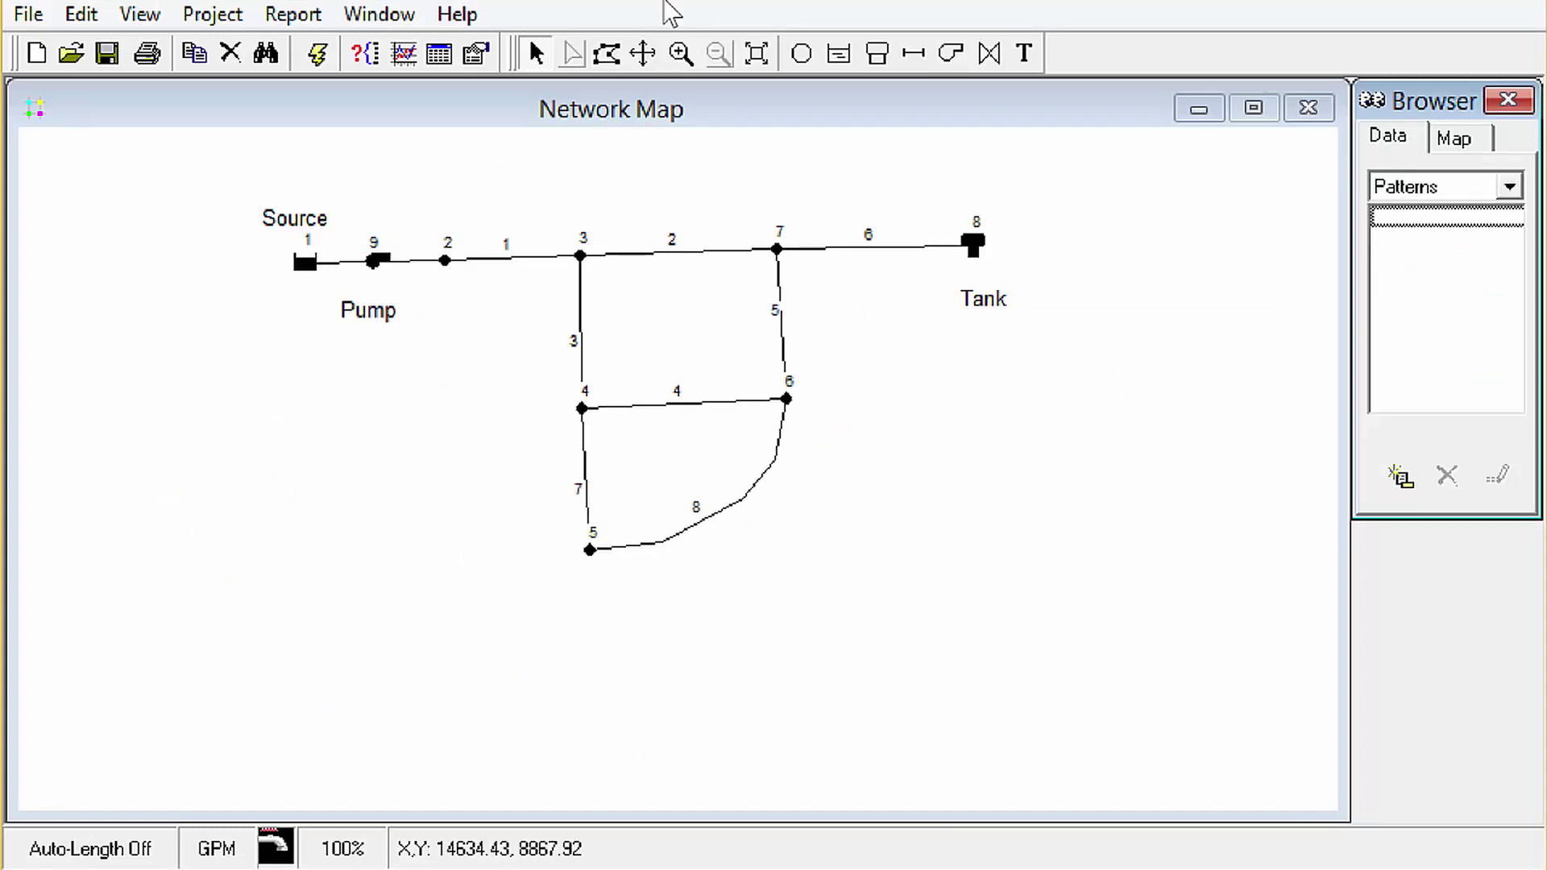
left_click(1402, 477)
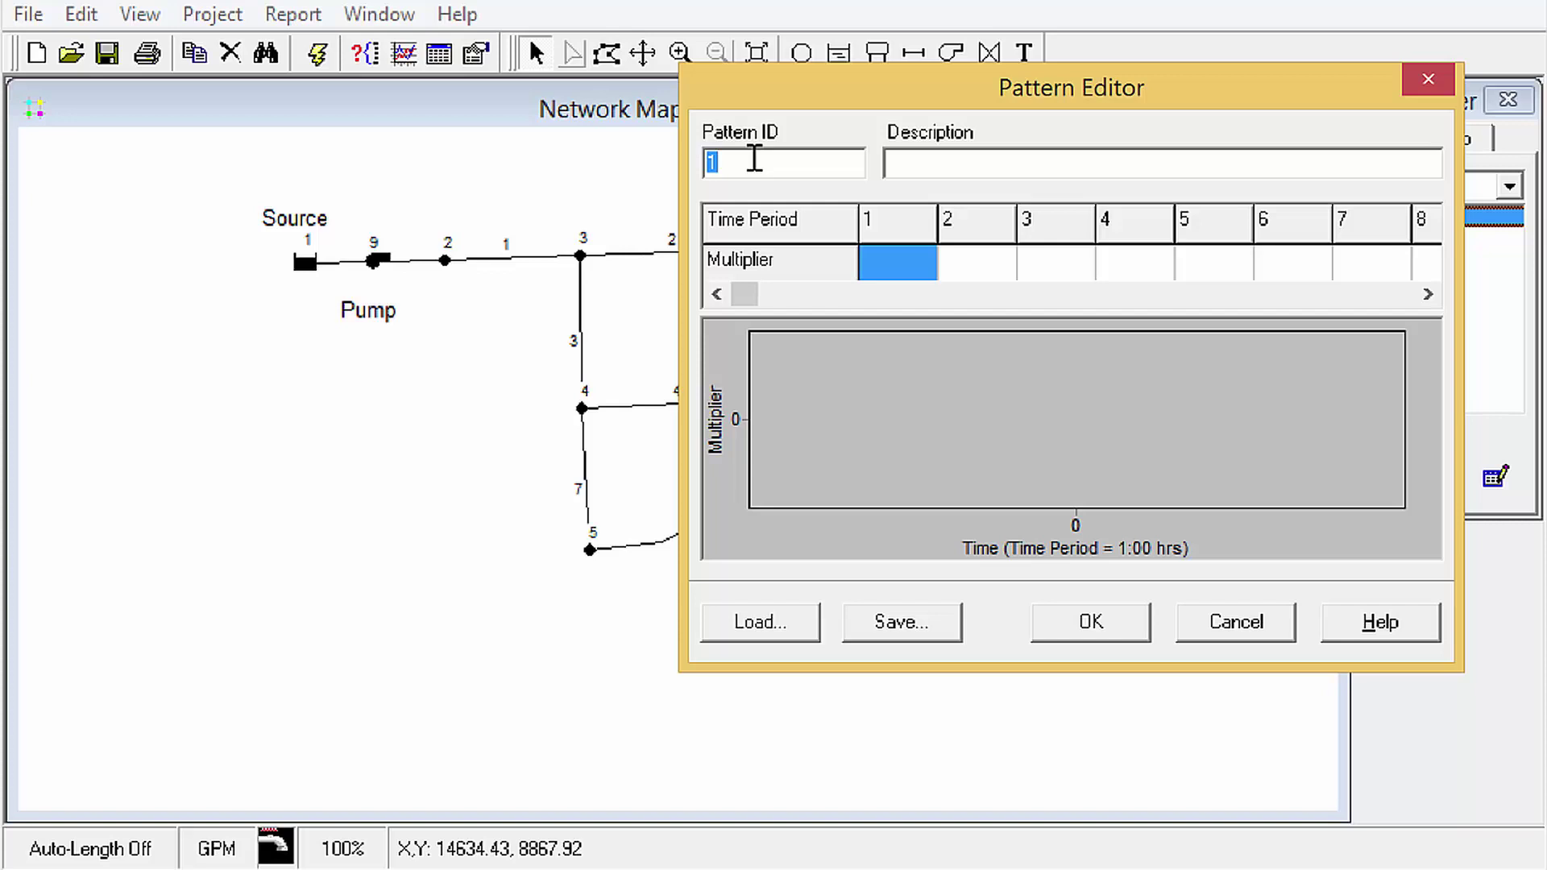
- Rename the pattern to 2 and enter multipliers .6, .5, .4, .3, .4 for the first periods
type("2")
left_click(884, 274)
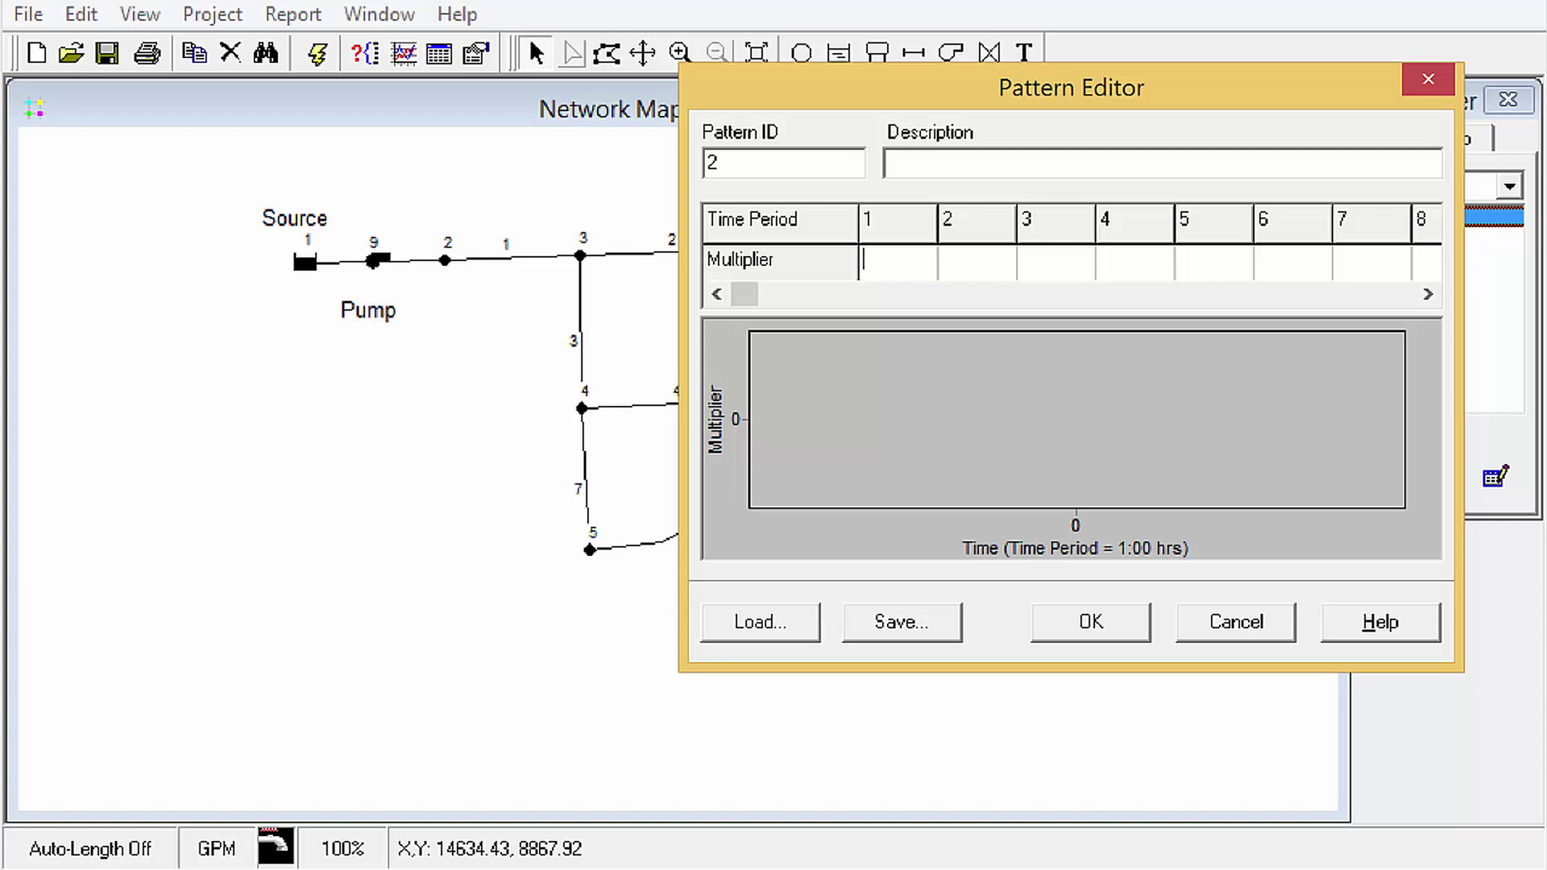
type(".6")
key("Tab")
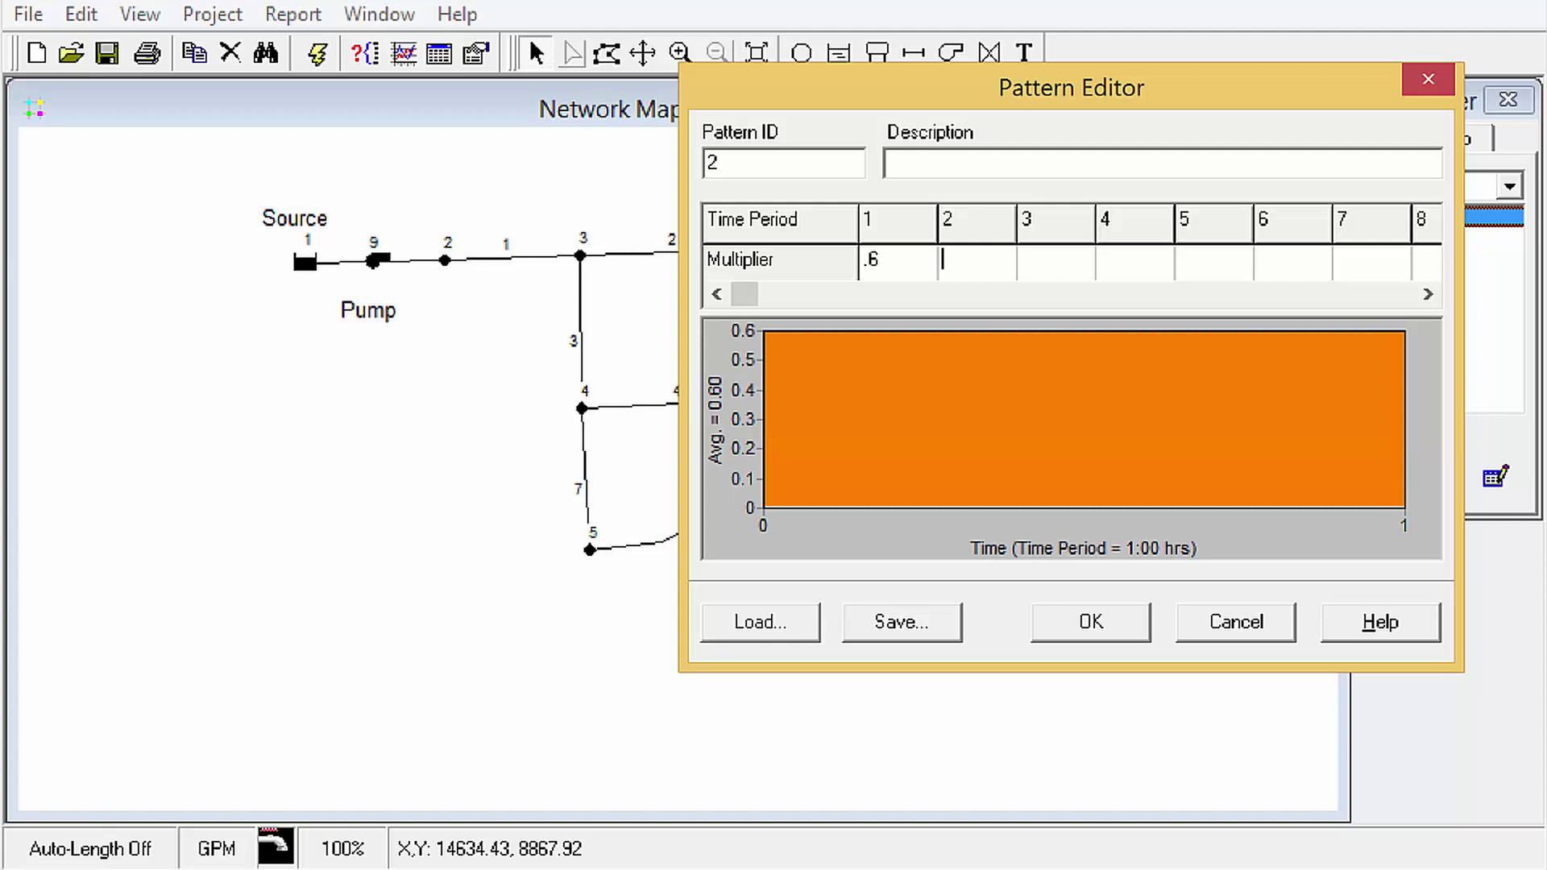
type(".5")
key("Tab")
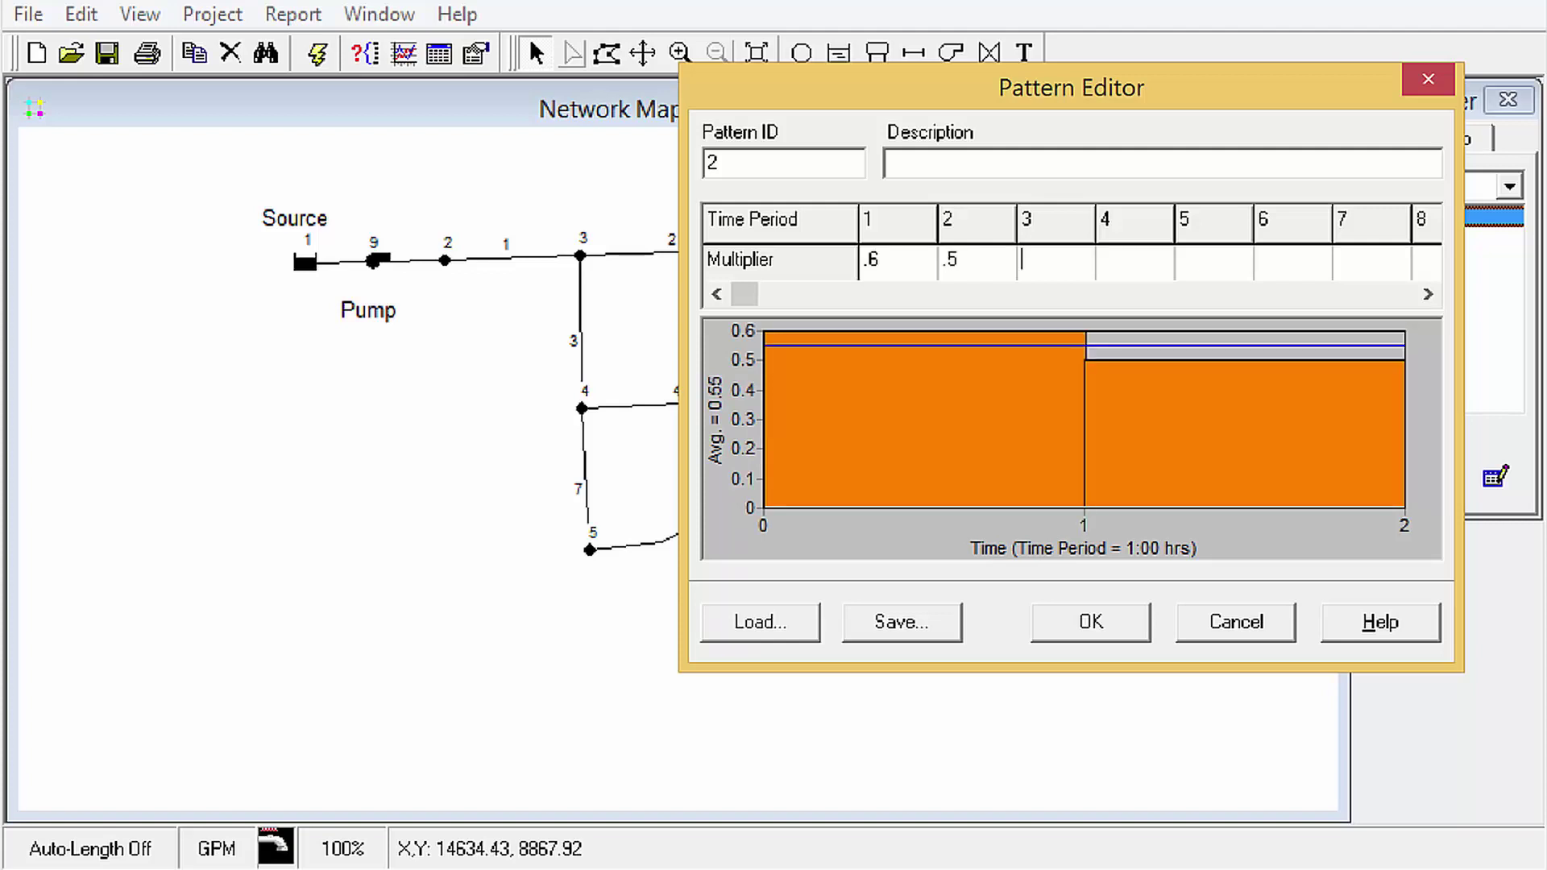
type(".4")
key("Tab")
type(".3")
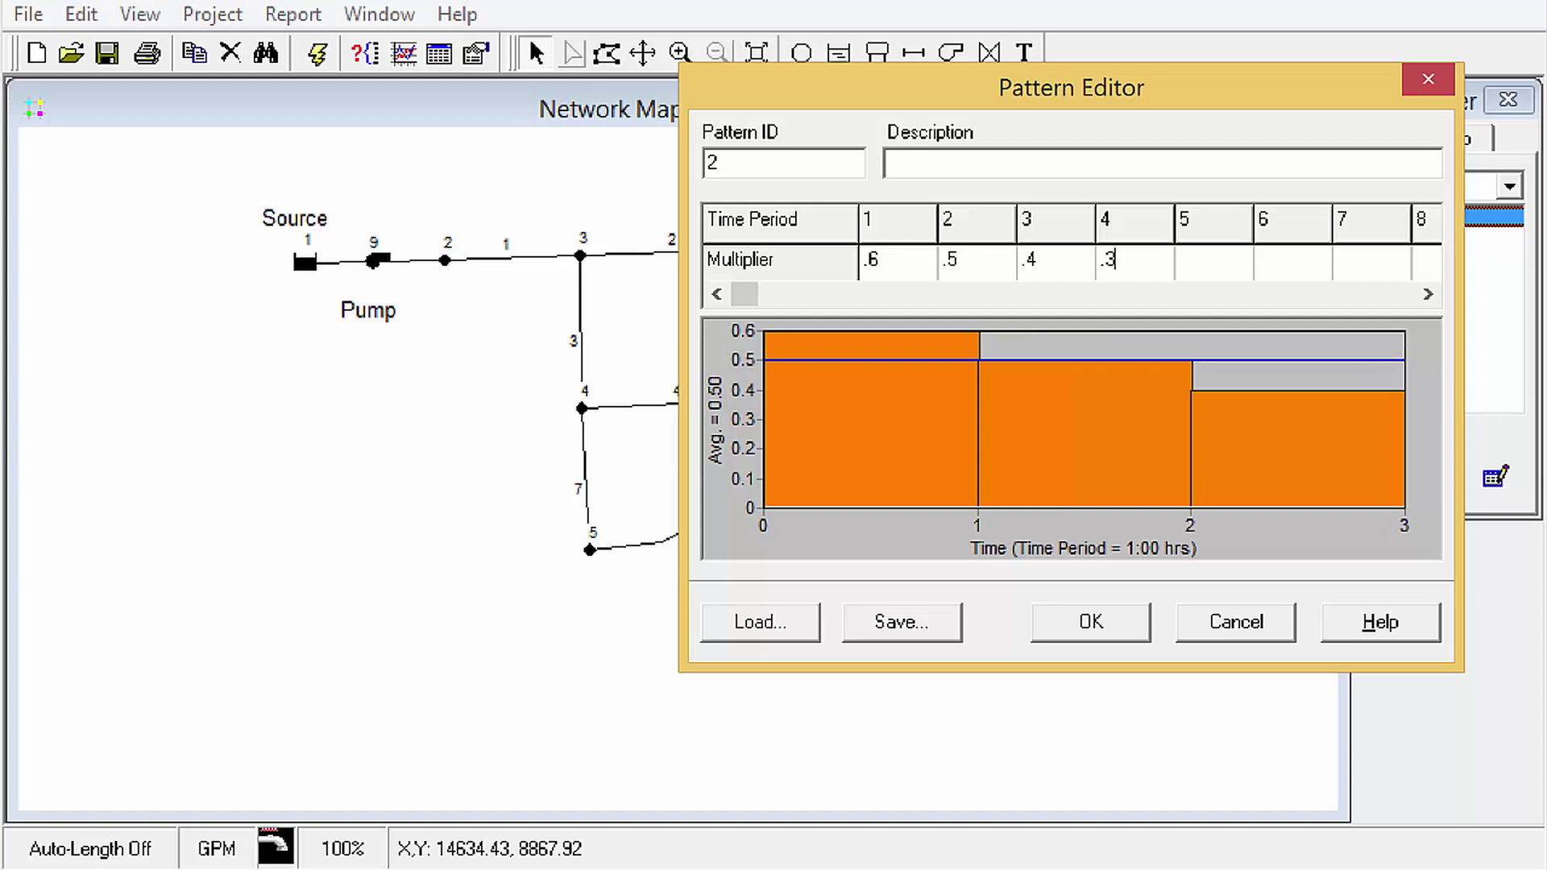
key("Tab")
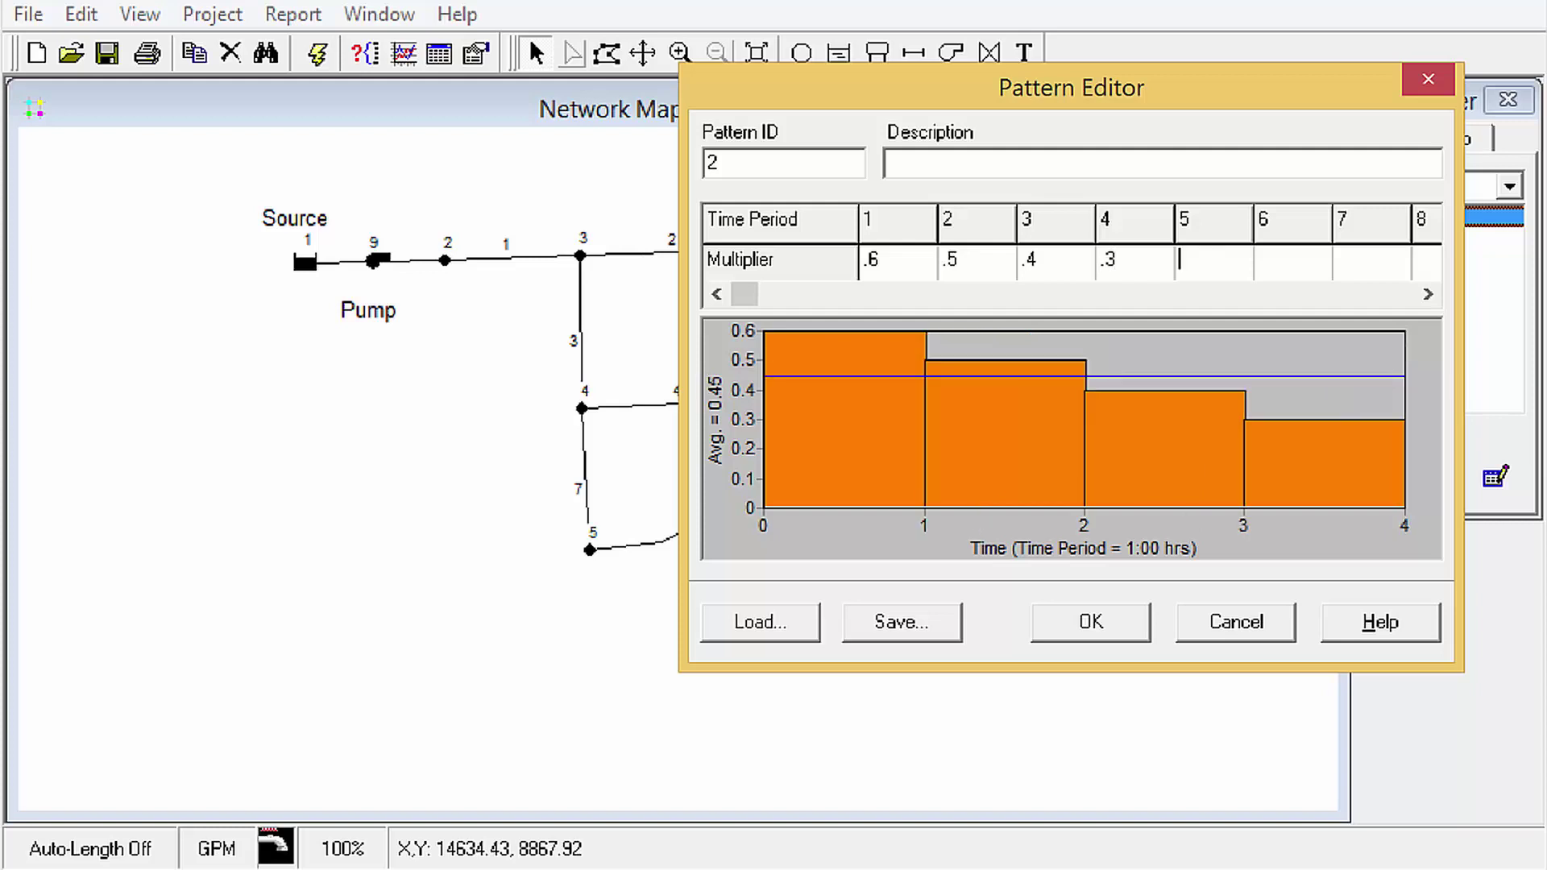
type(".4")
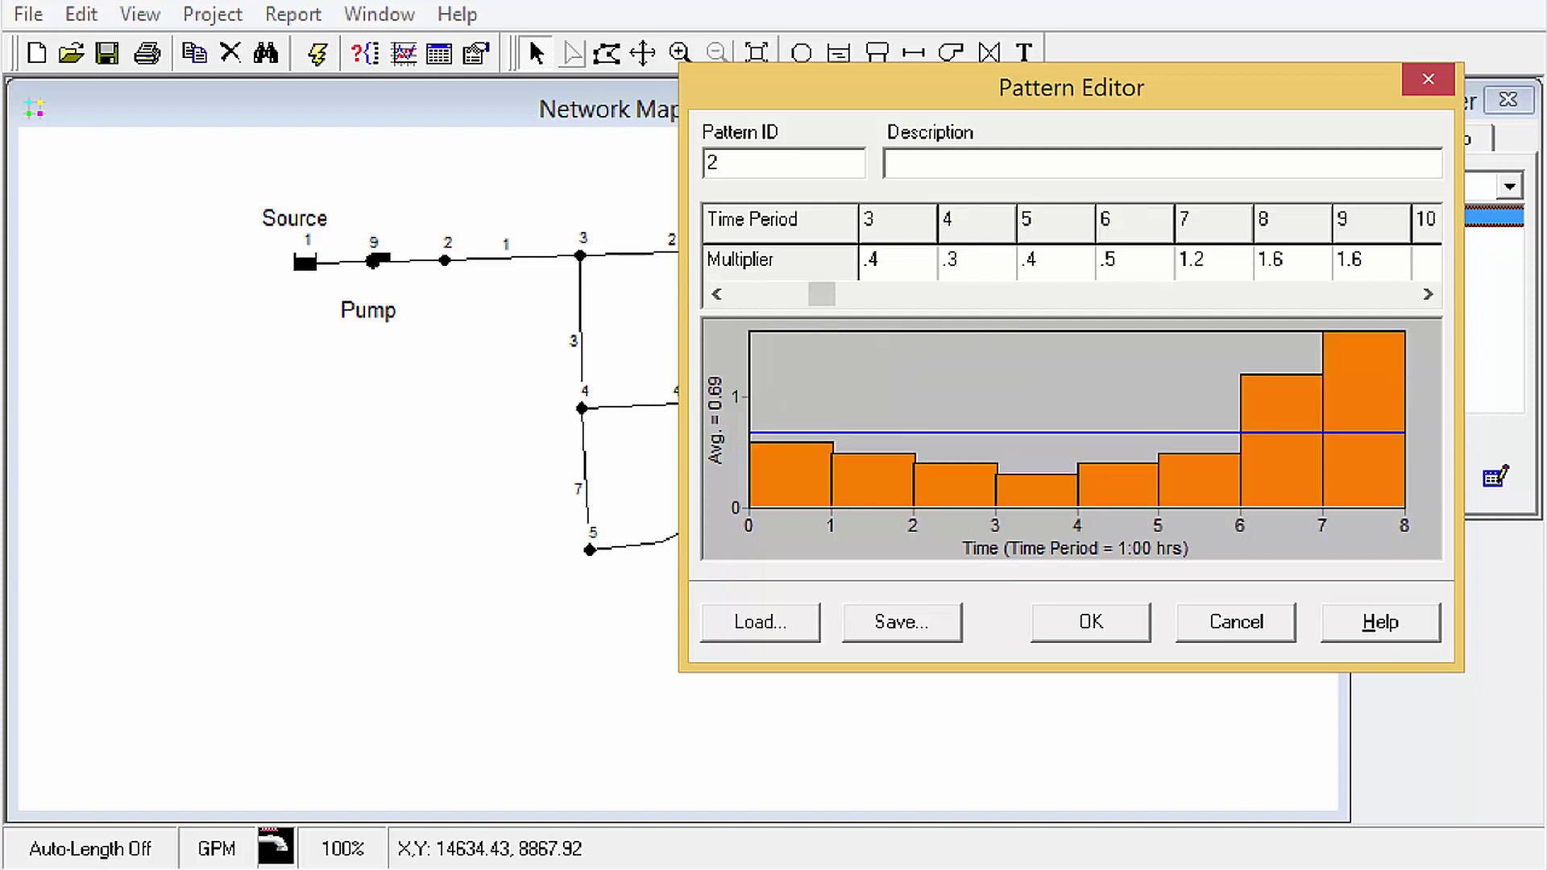
key("Tab")
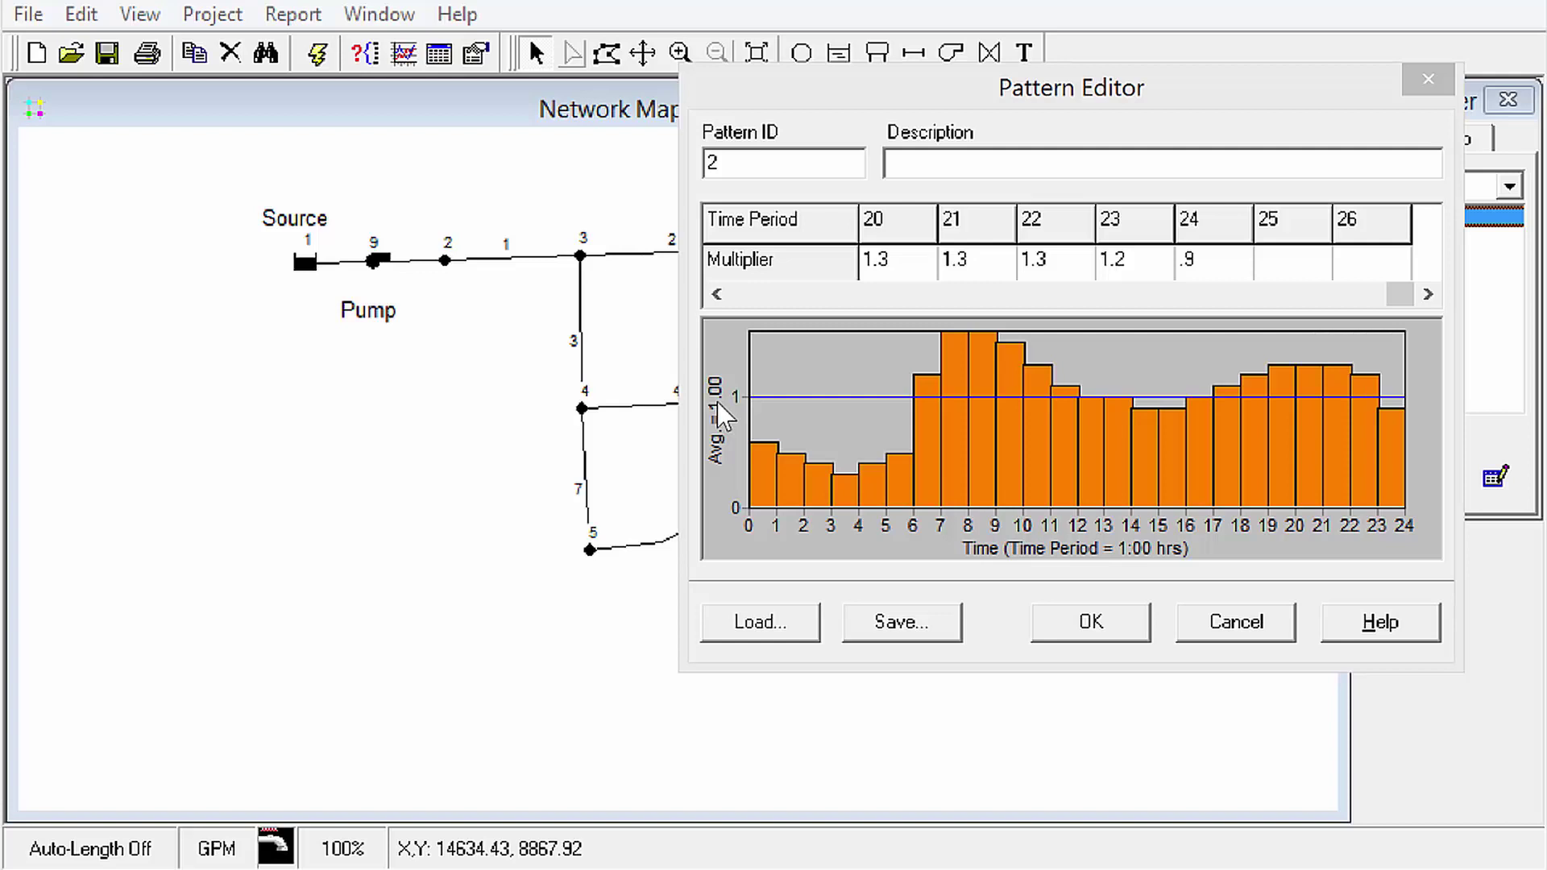
- Save pattern 2, replacing references to pattern 1, and give junction 2 demand pattern 2
left_click(1091, 622)
key("Return")
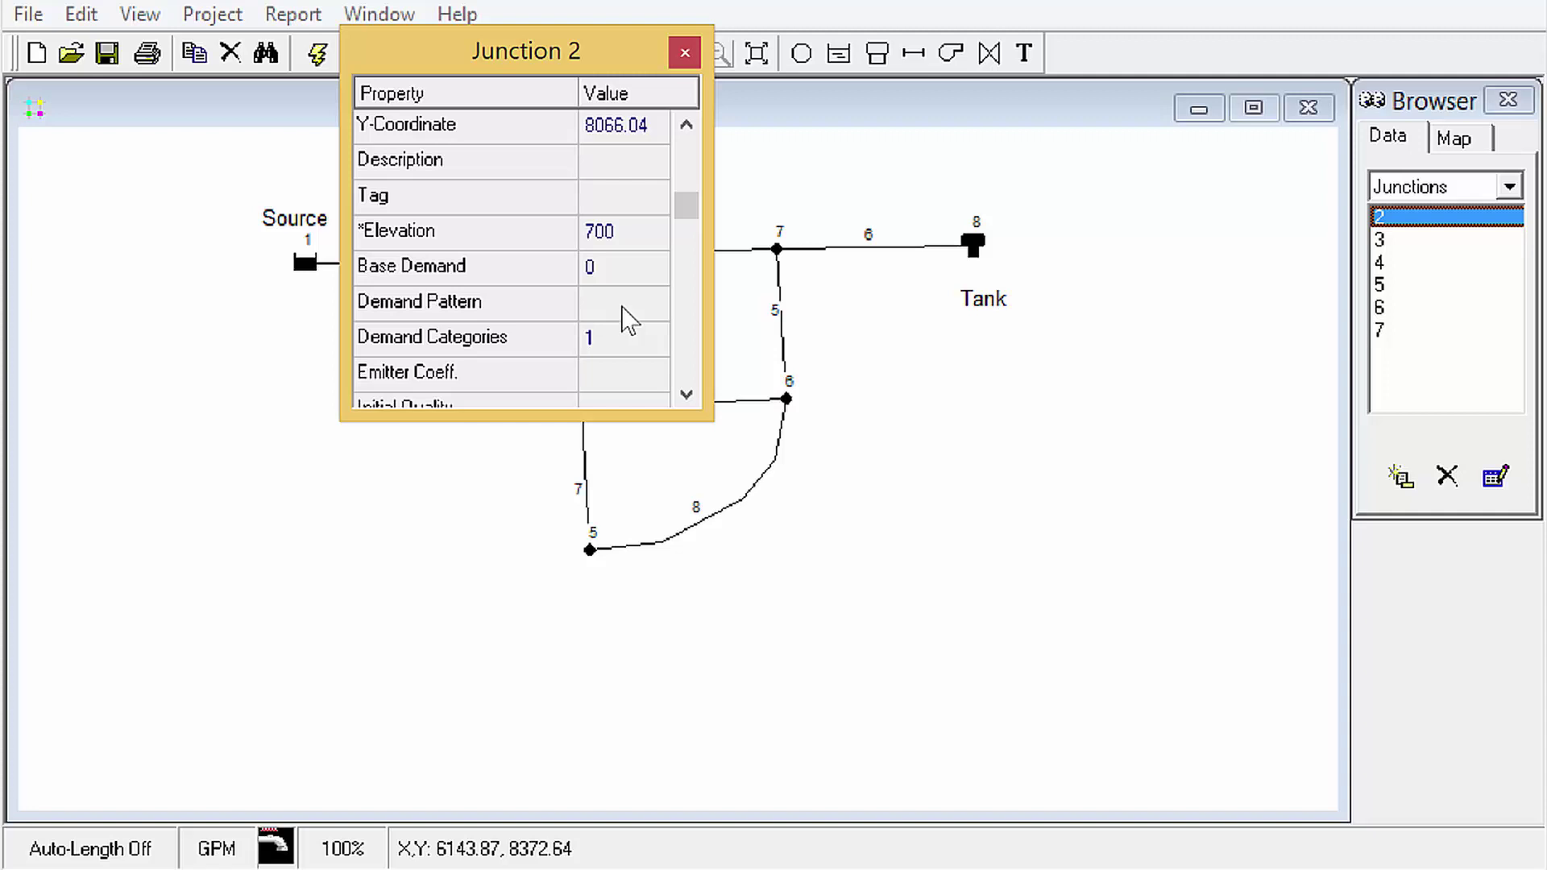
left_click(622, 308)
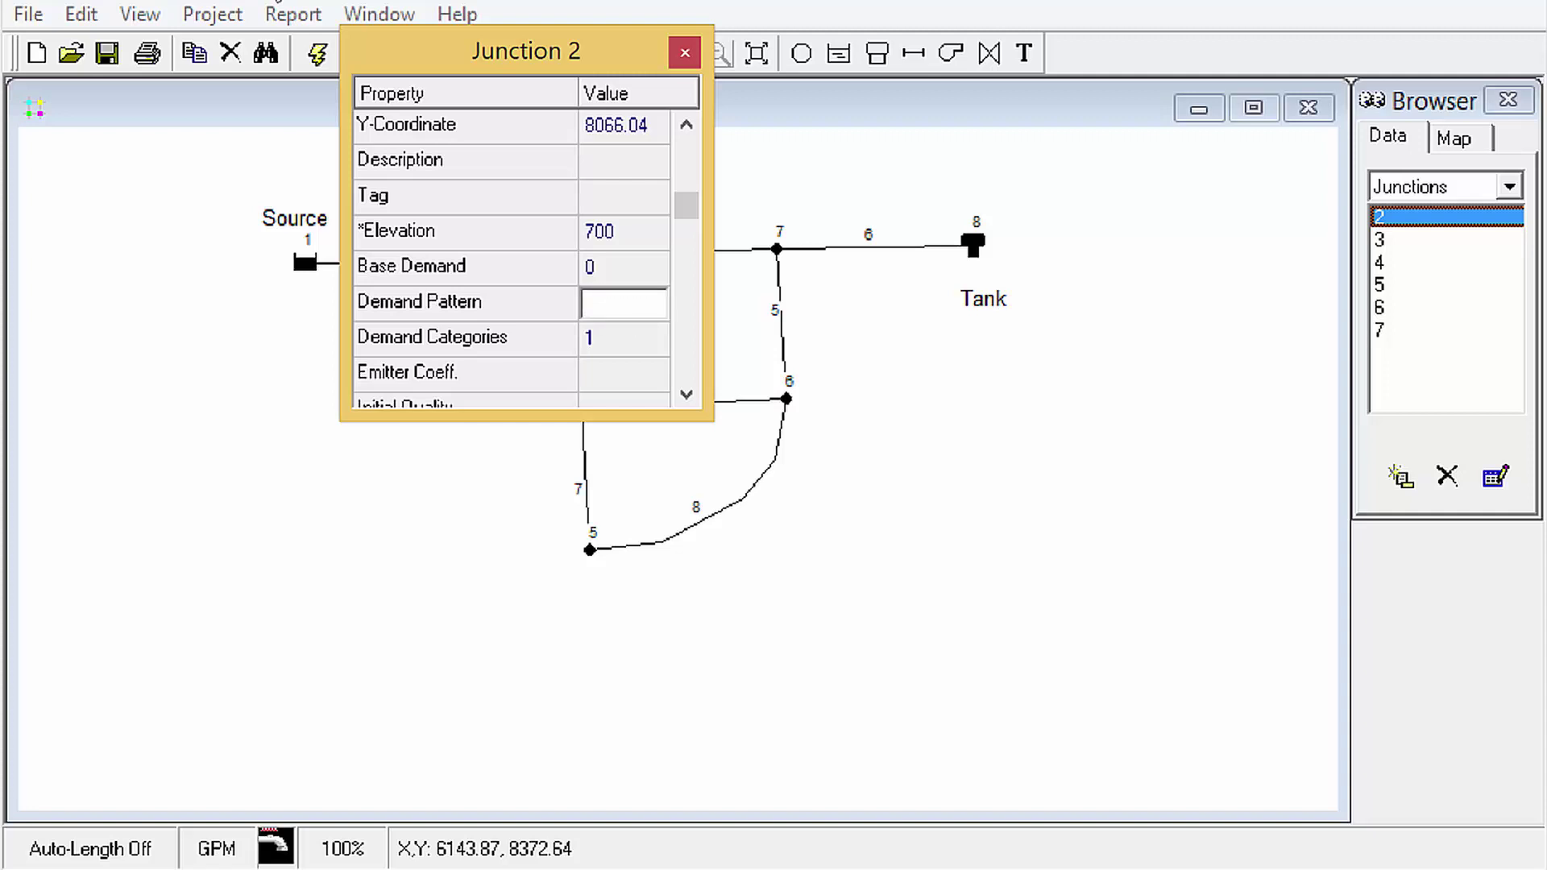
type("2")
key("Return")
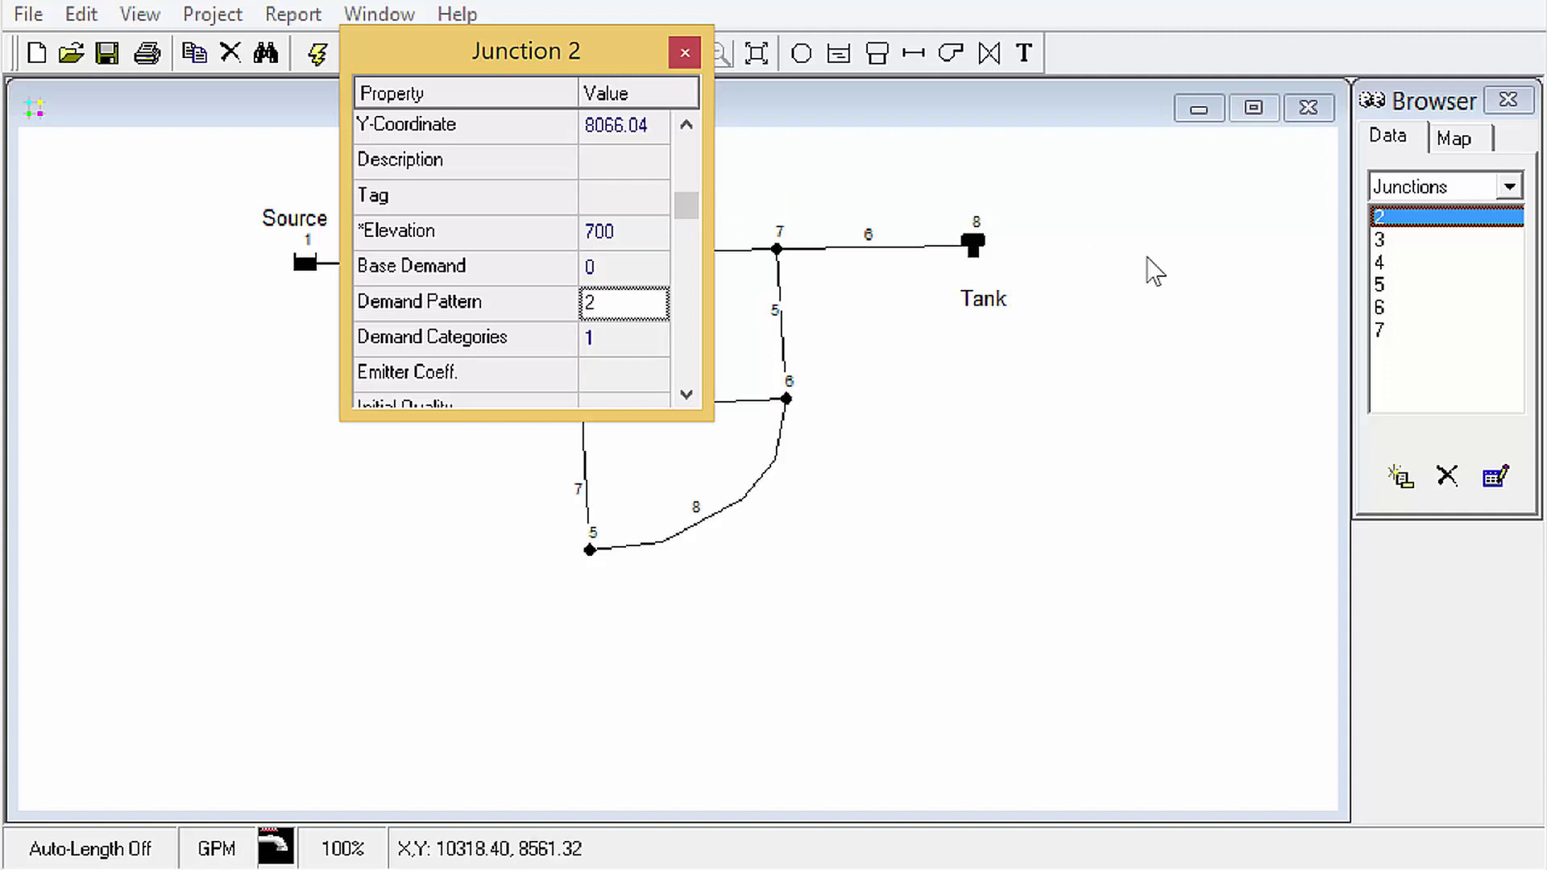
- Set demand pattern 2 on junctions 3, 4 and 5
left_click(1405, 240)
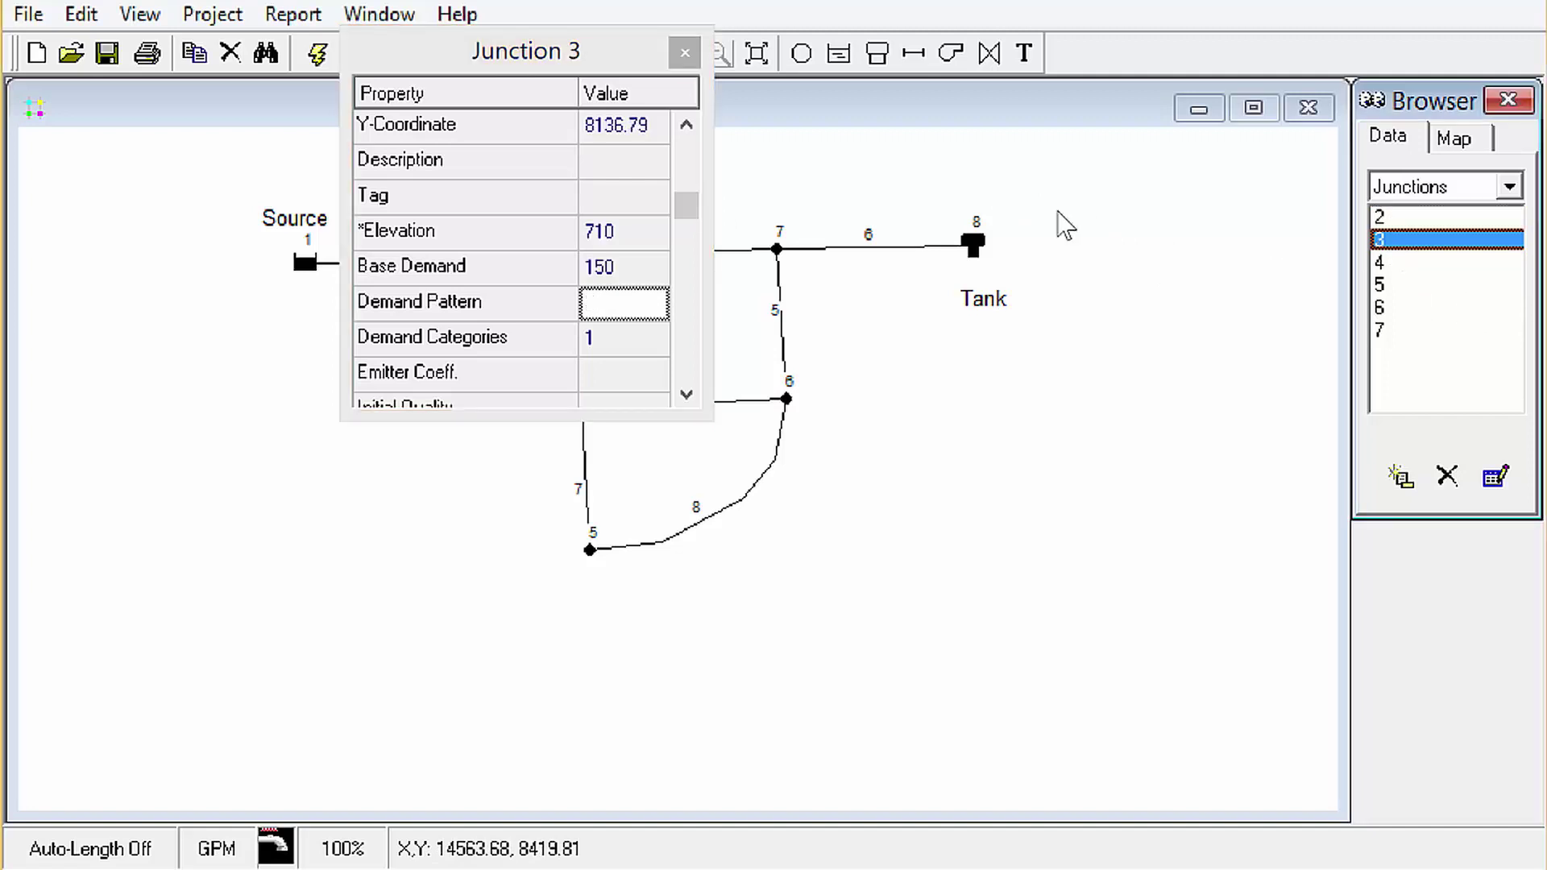
left_click(657, 295)
type("2")
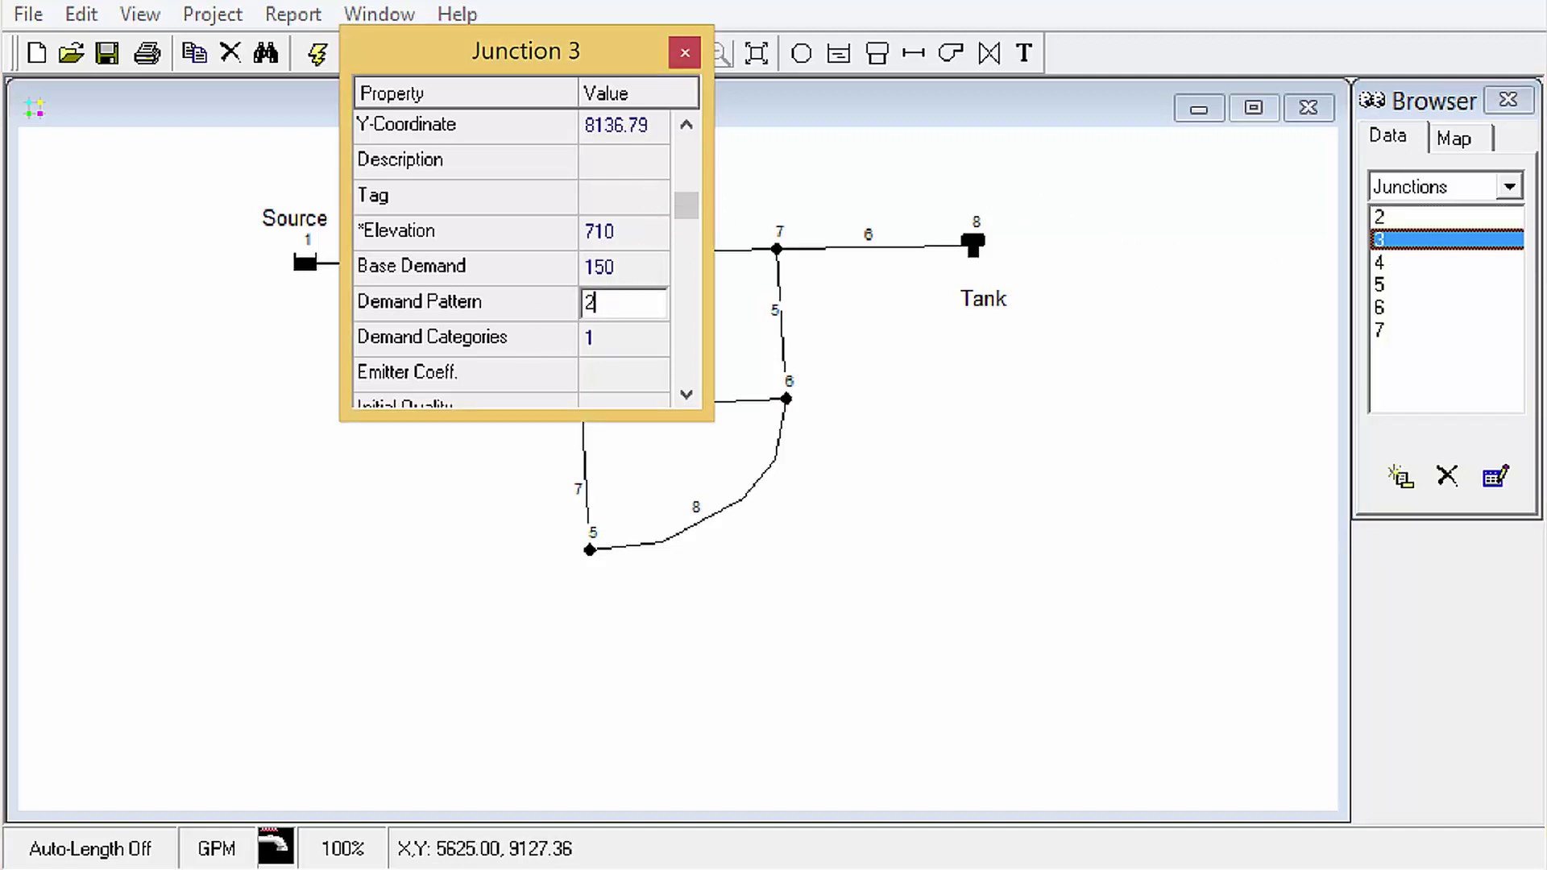
left_click(1390, 265)
left_click(649, 304)
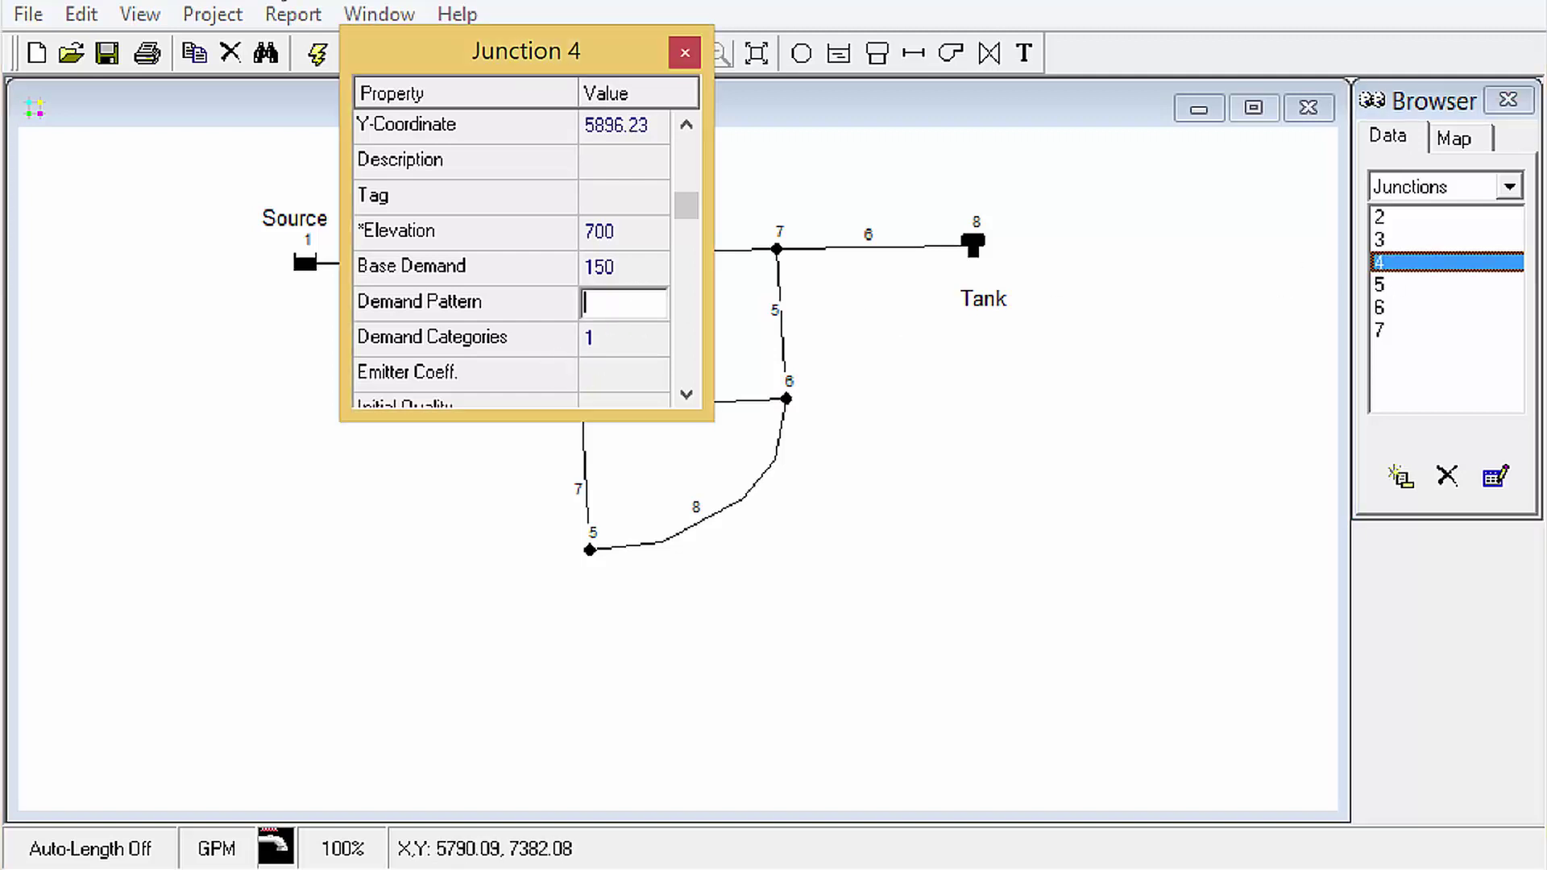
type("2")
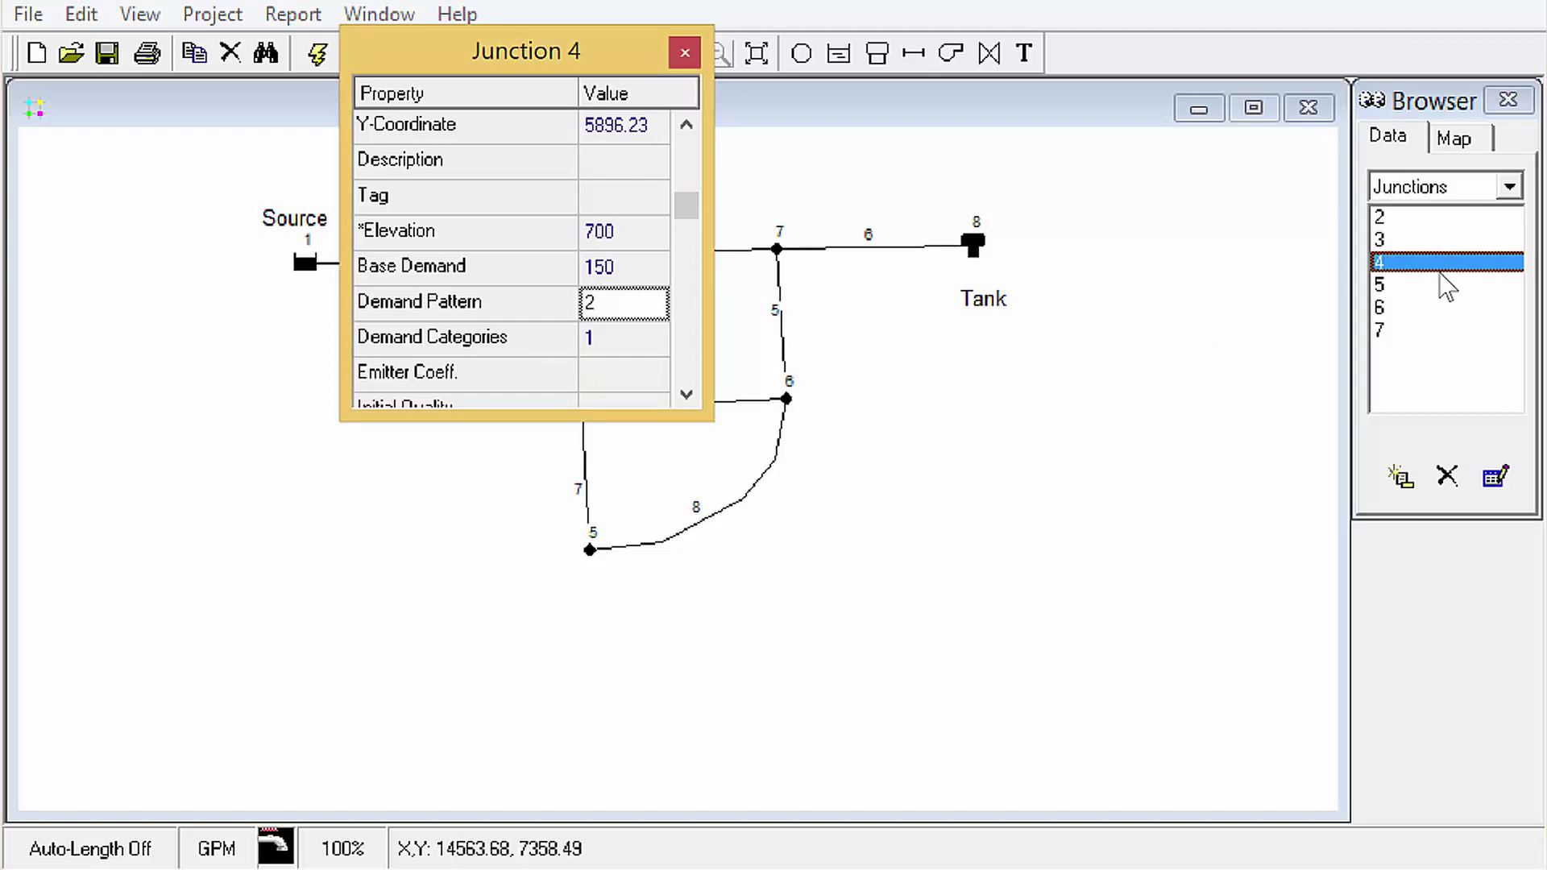
left_click(1382, 284)
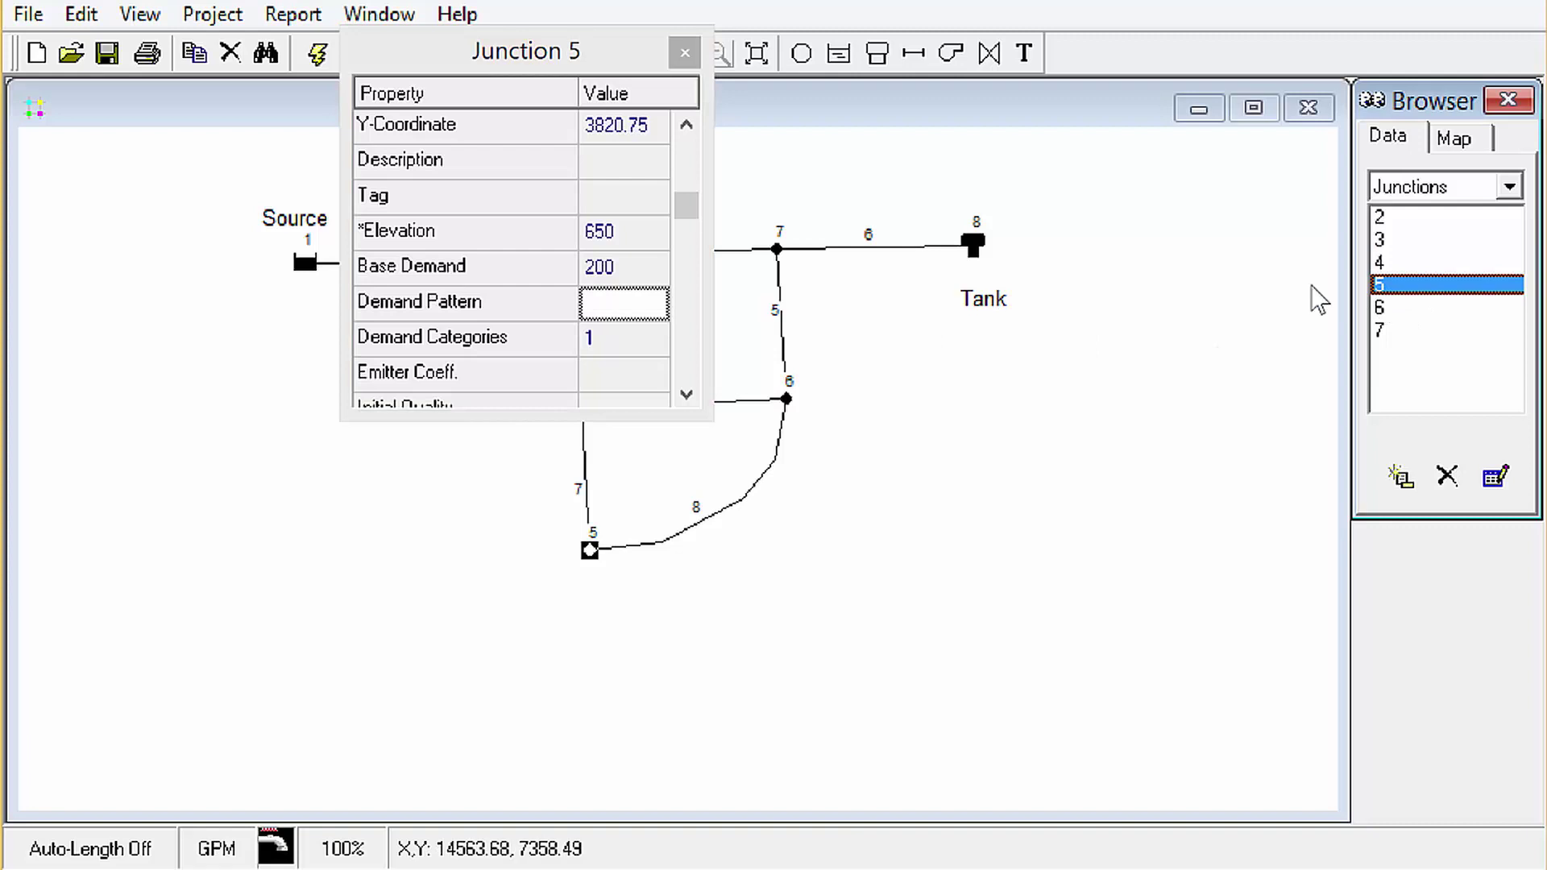
left_click(624, 310)
type("2")
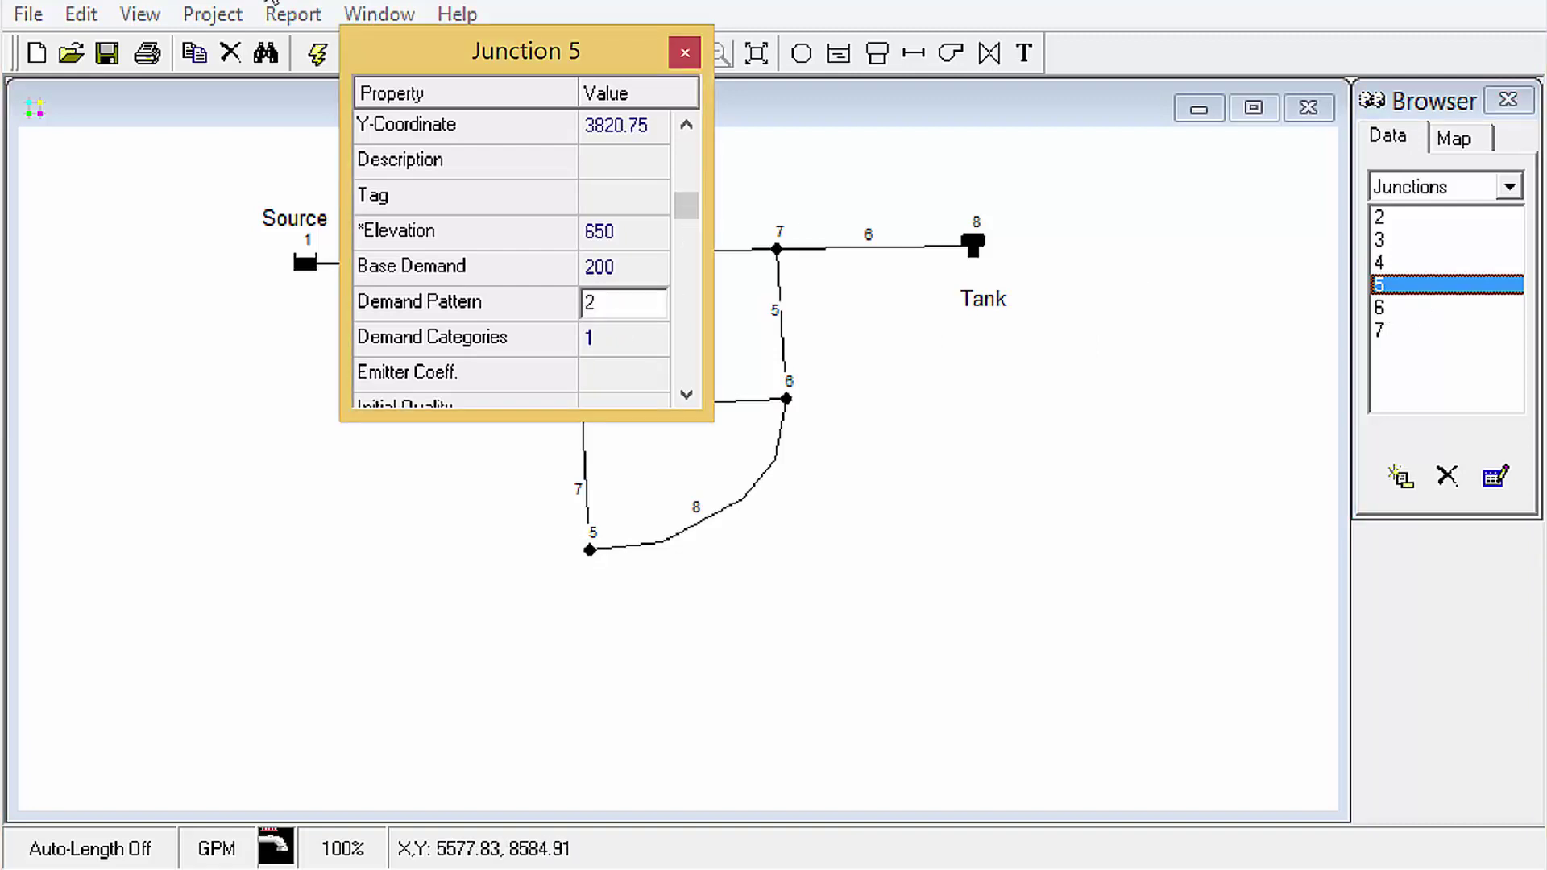
key("Return")
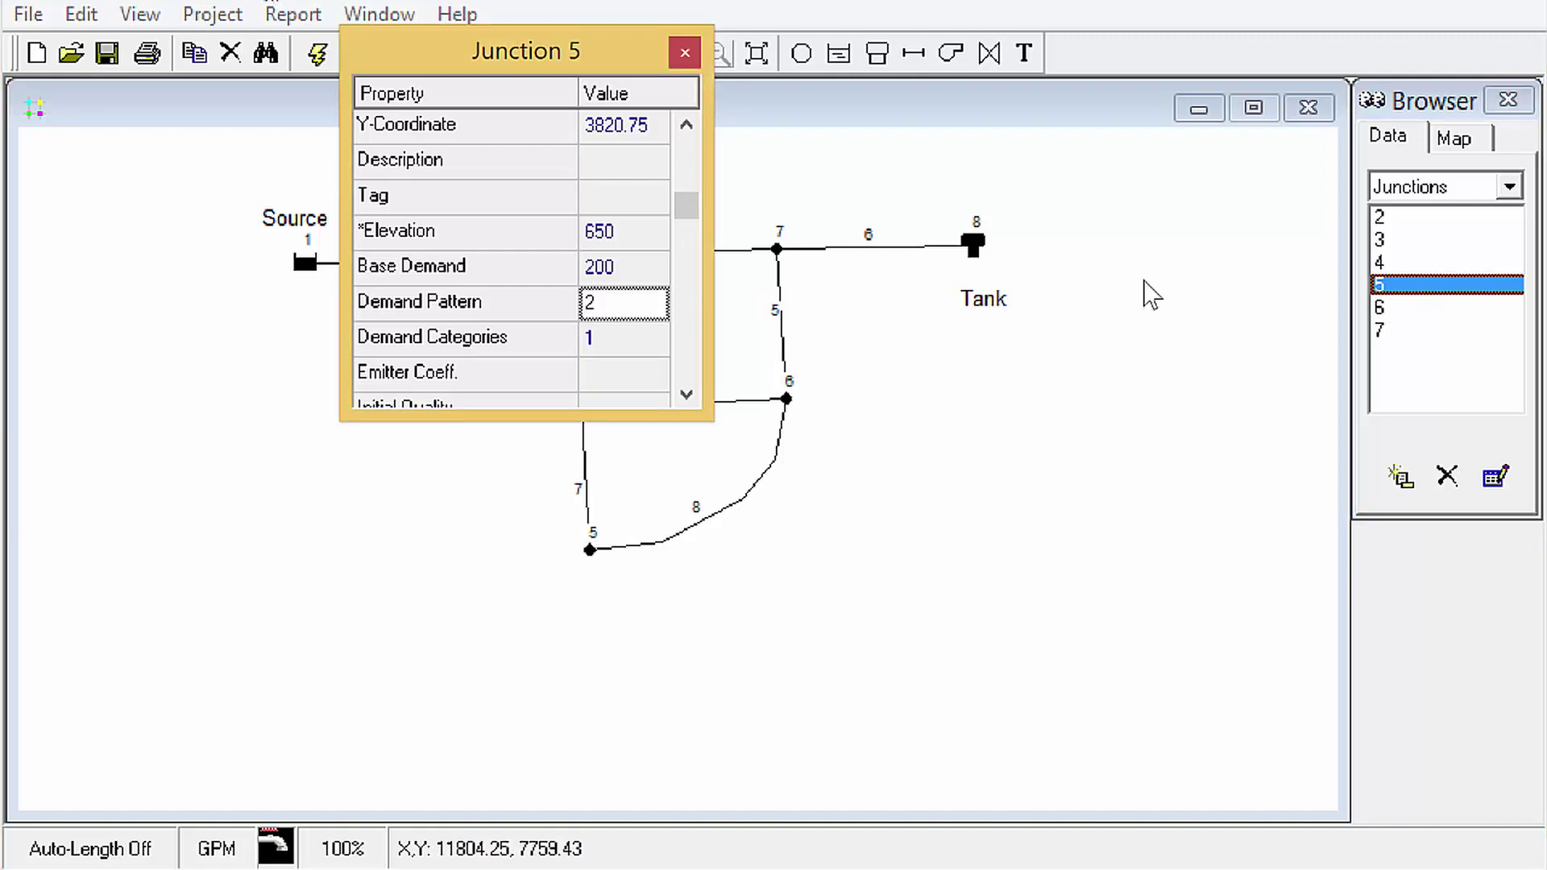
- Set demand pattern 2 on junctions 6 and 7 and return to the map
left_click(1382, 307)
left_click(645, 304)
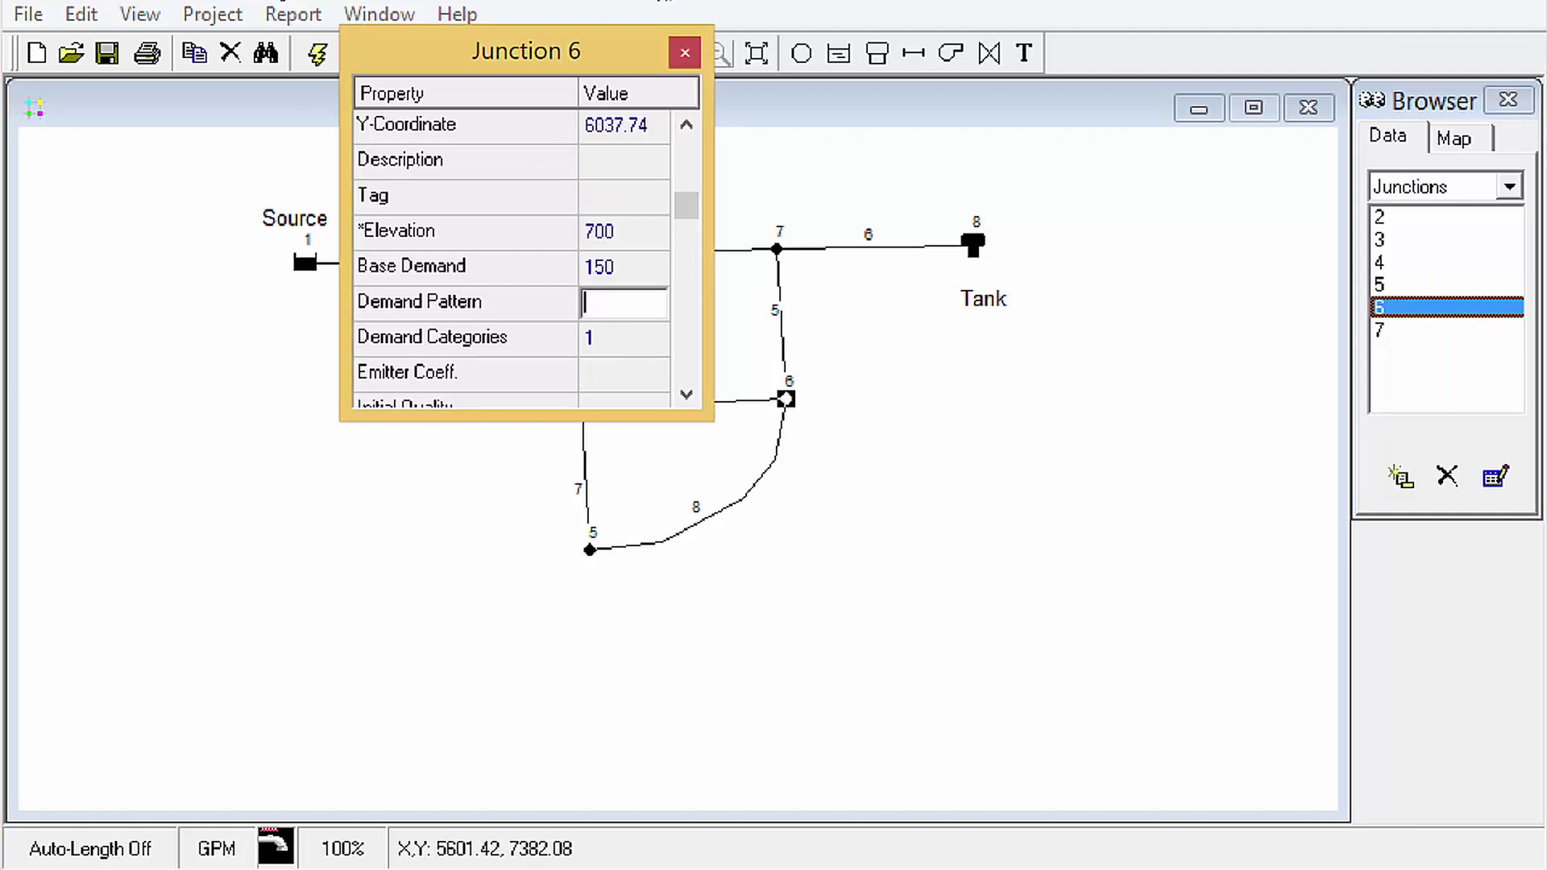
type("2")
key("Return")
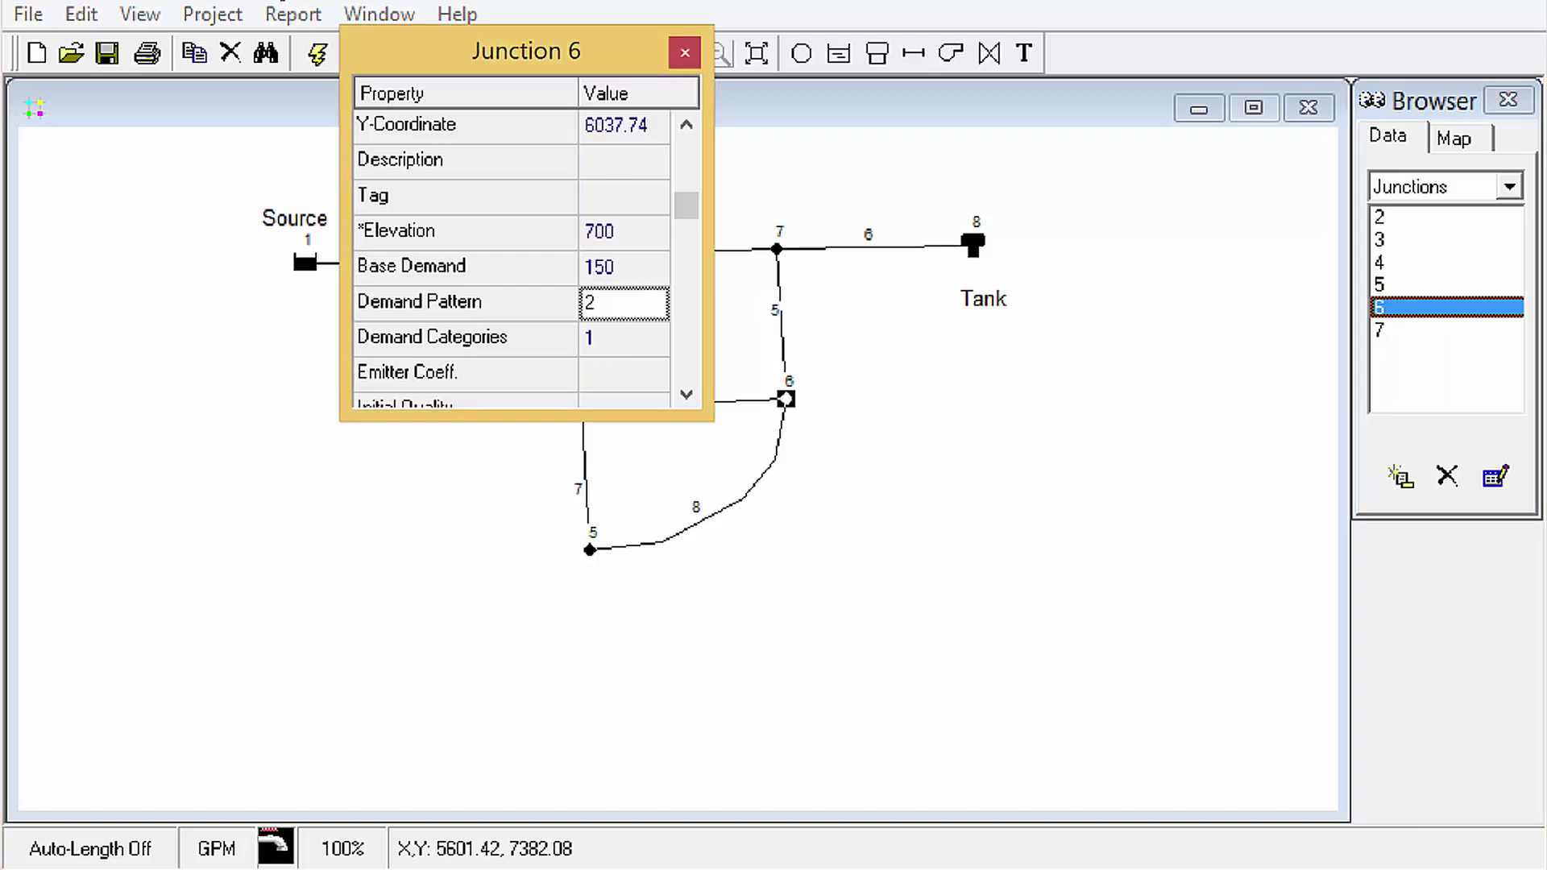
left_click(1379, 330)
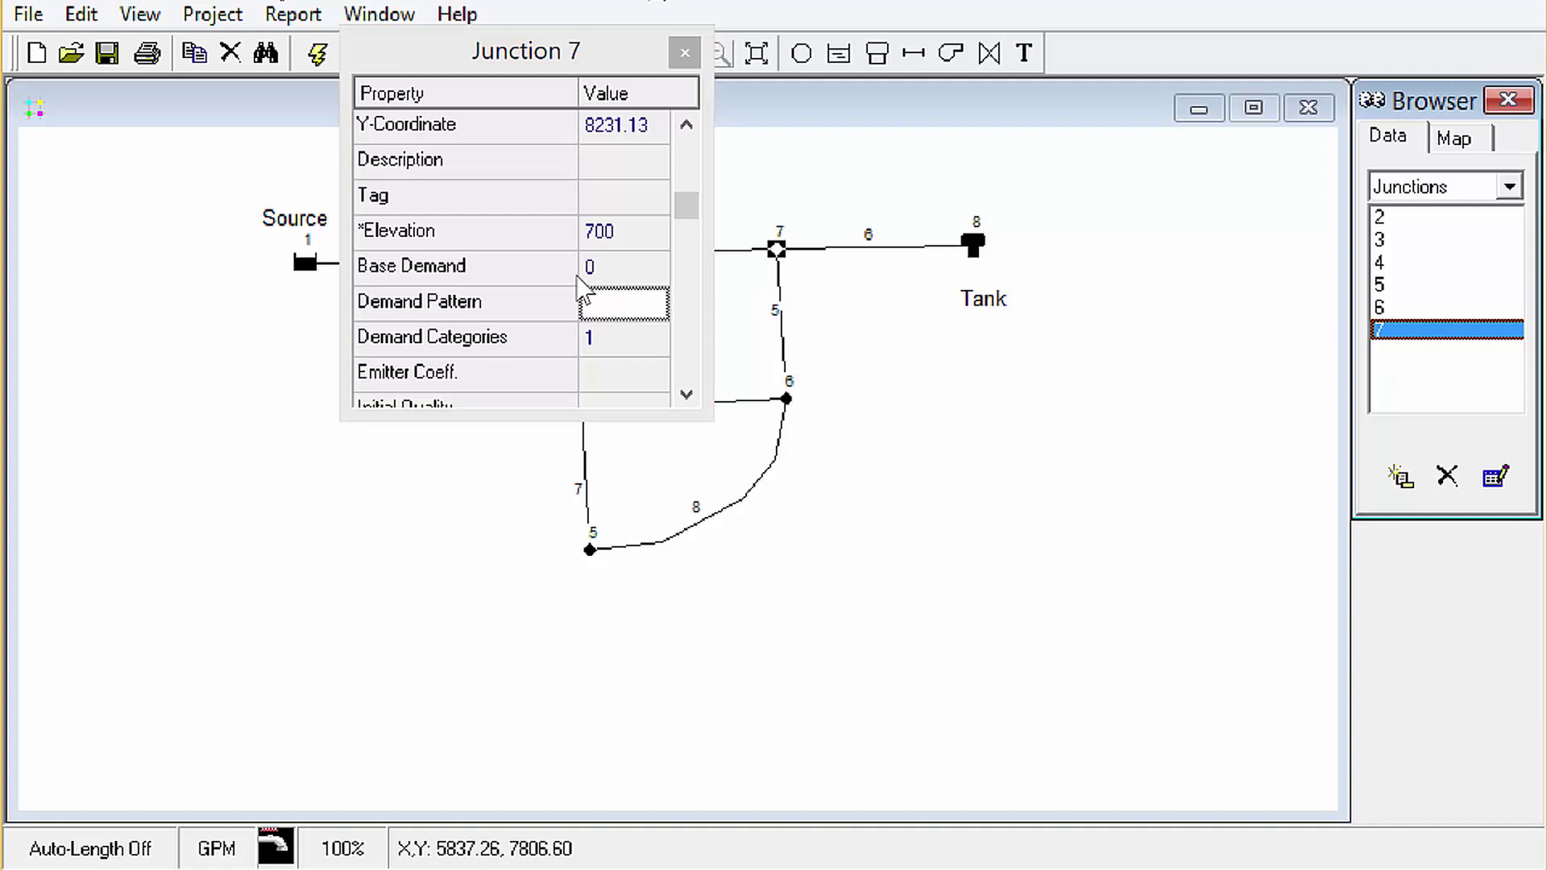
left_click(645, 303)
type("2")
key("Return")
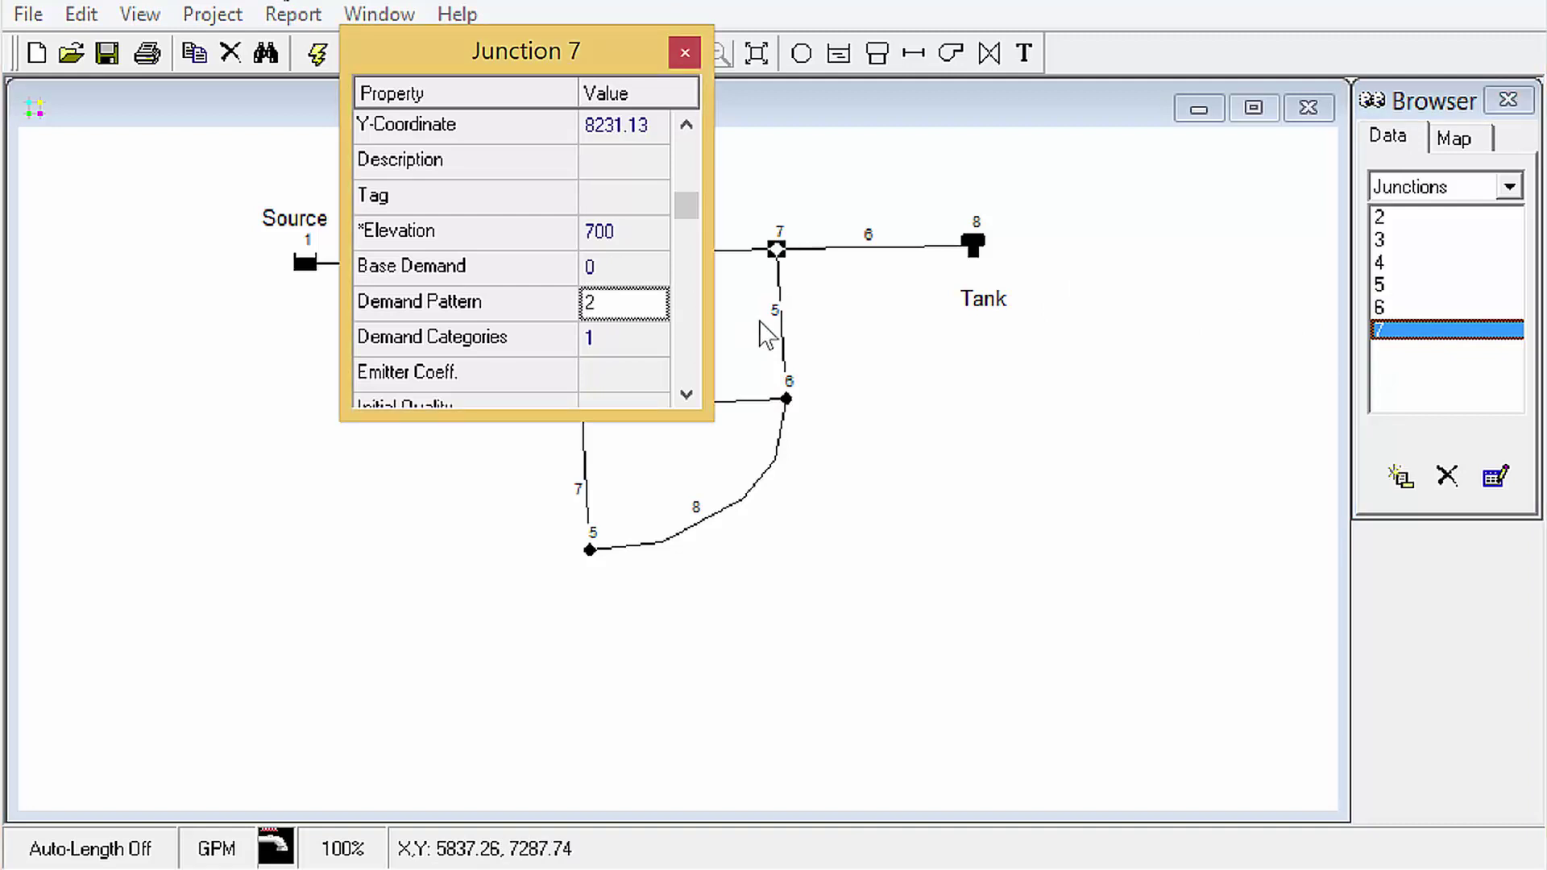
left_click(845, 289)
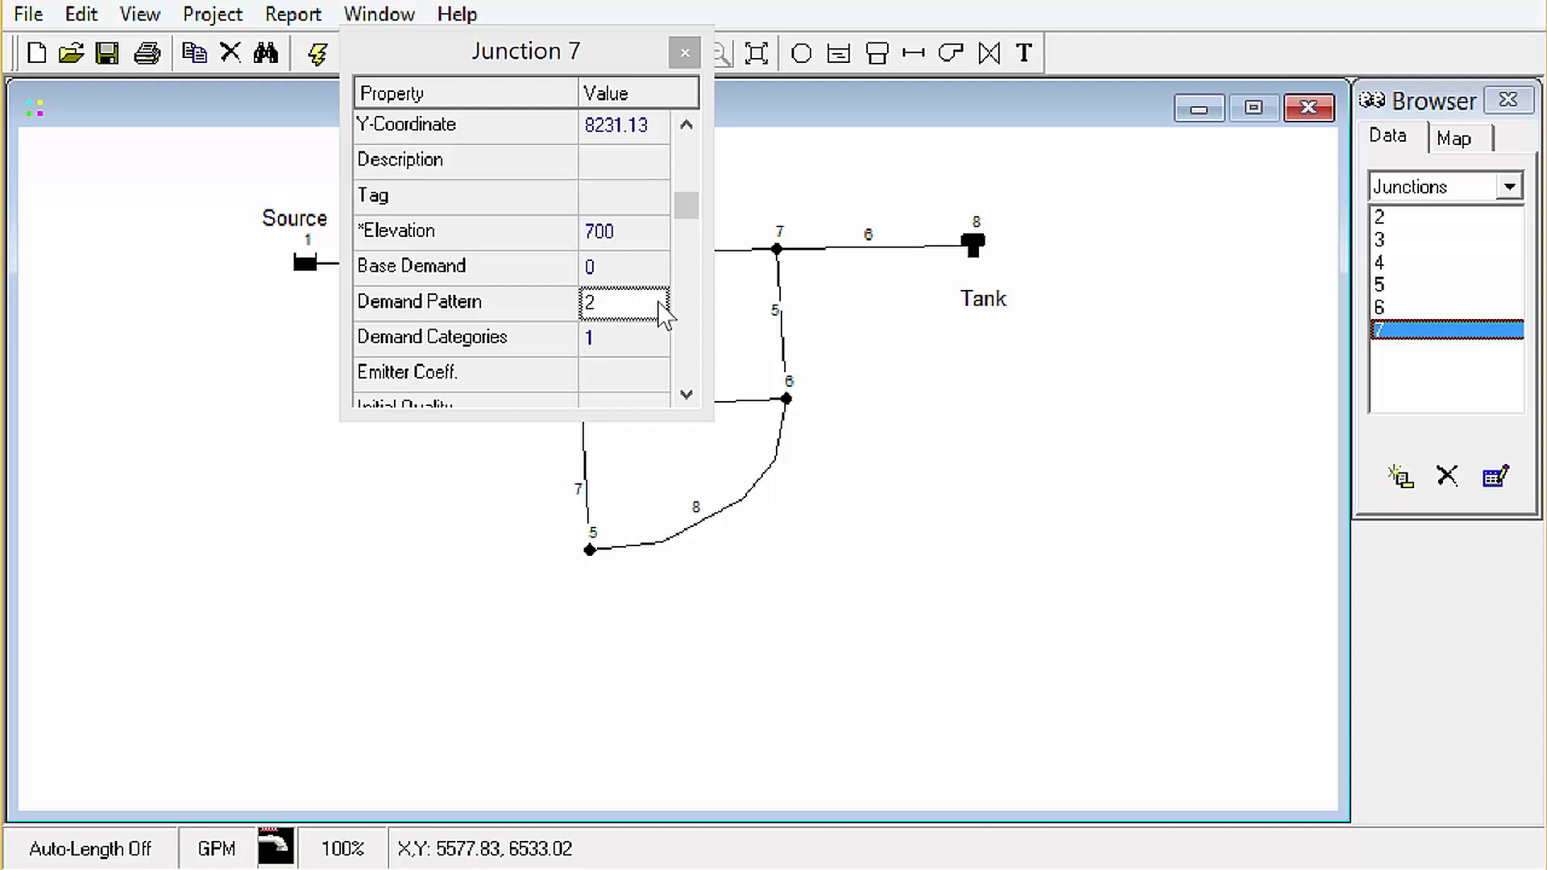
- Open the Times options and review the total duration, hydraulic and pattern time steps
left_click(684, 53)
left_click(1509, 186)
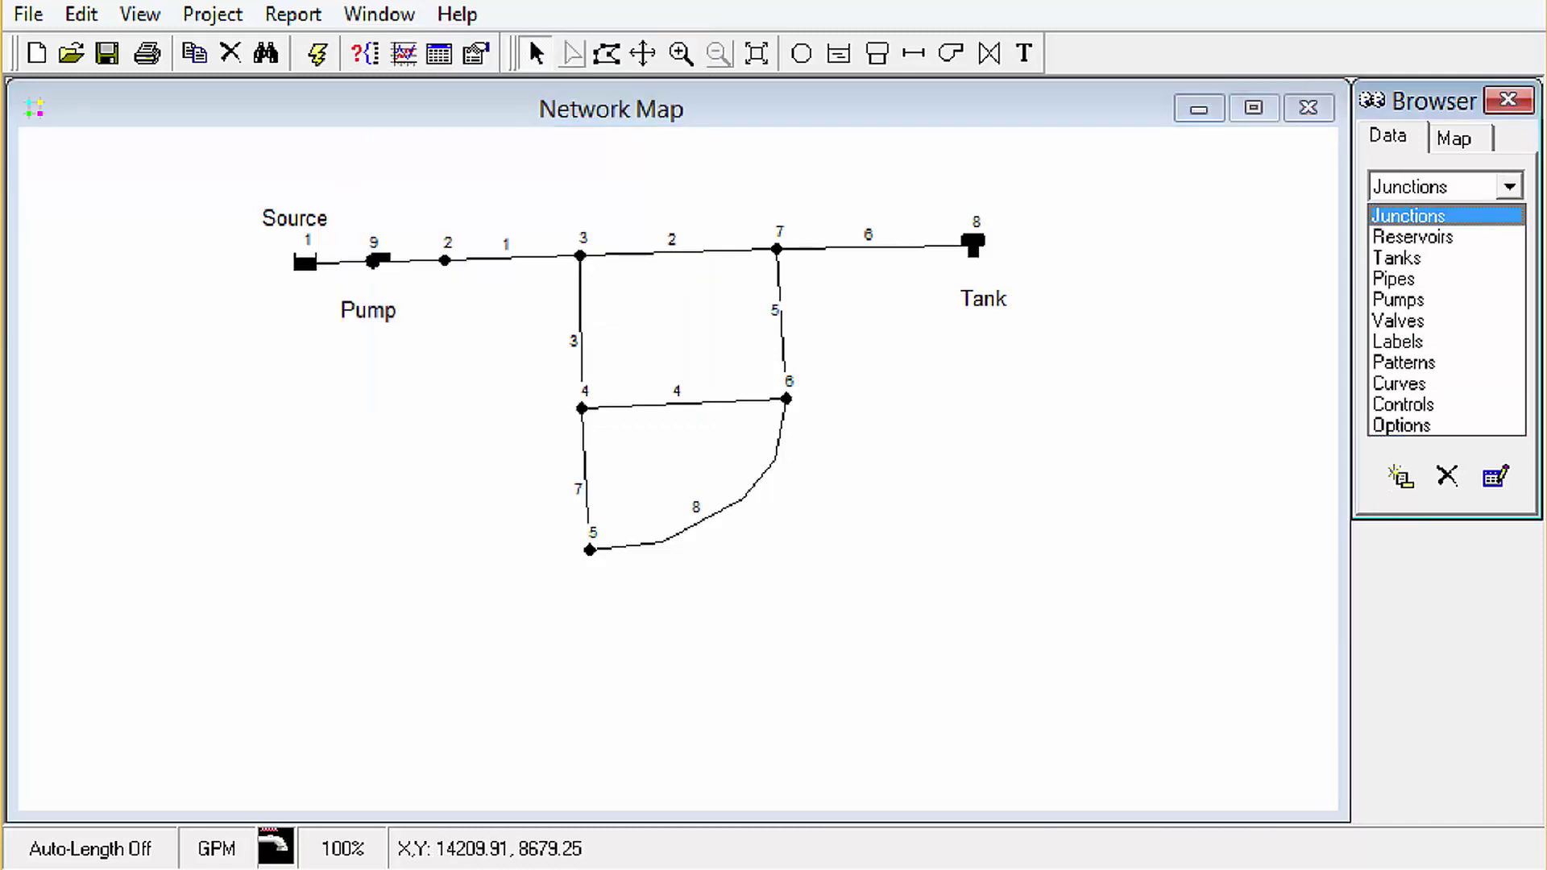
left_click(1402, 425)
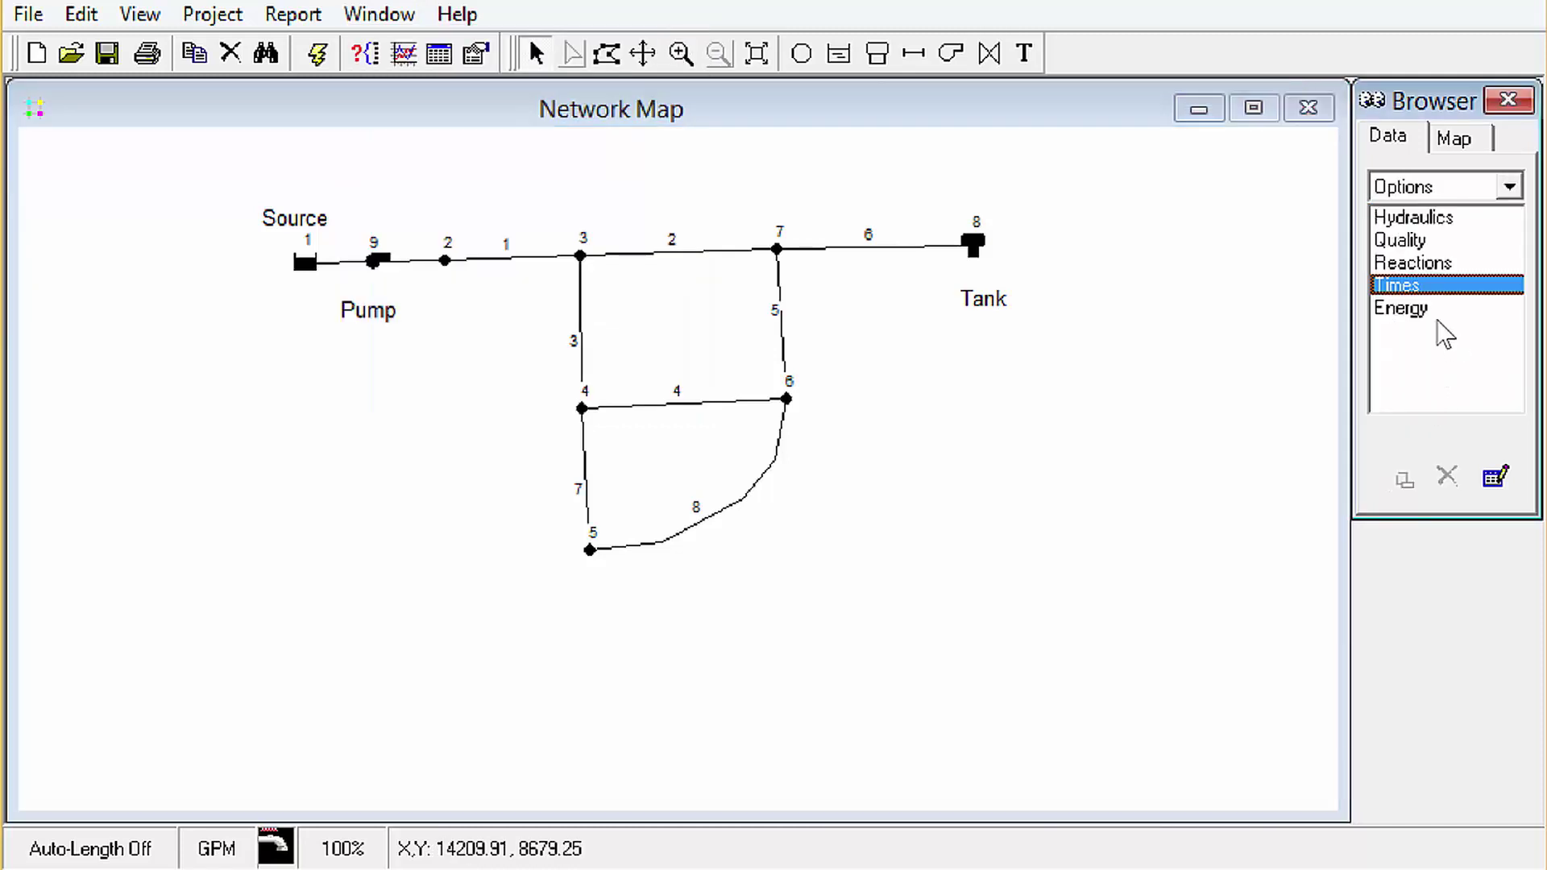
double_click(1419, 291)
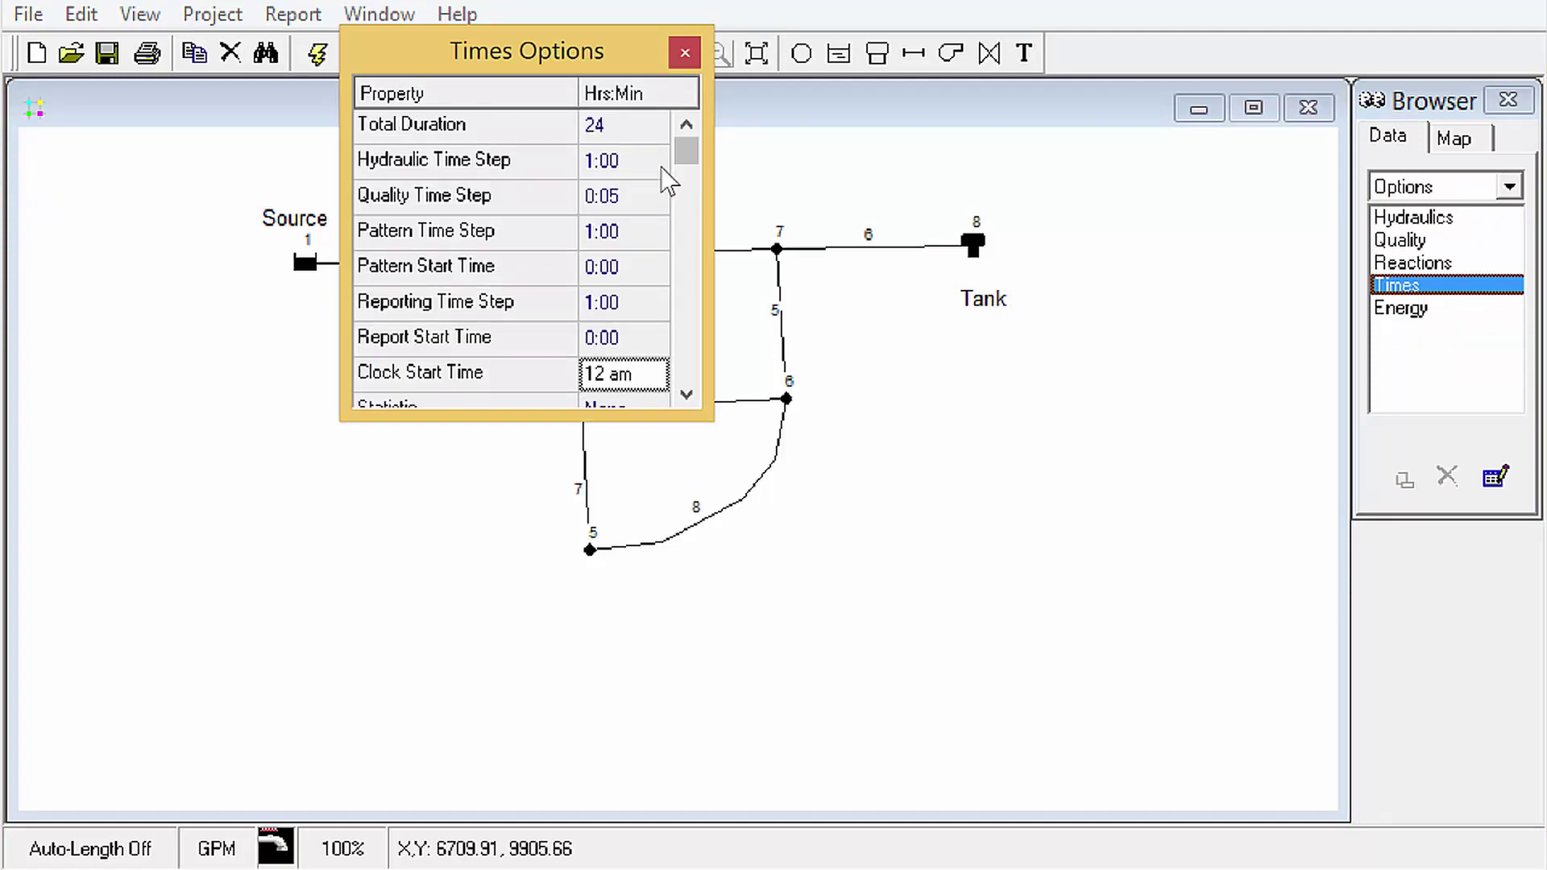
left_click(624, 127)
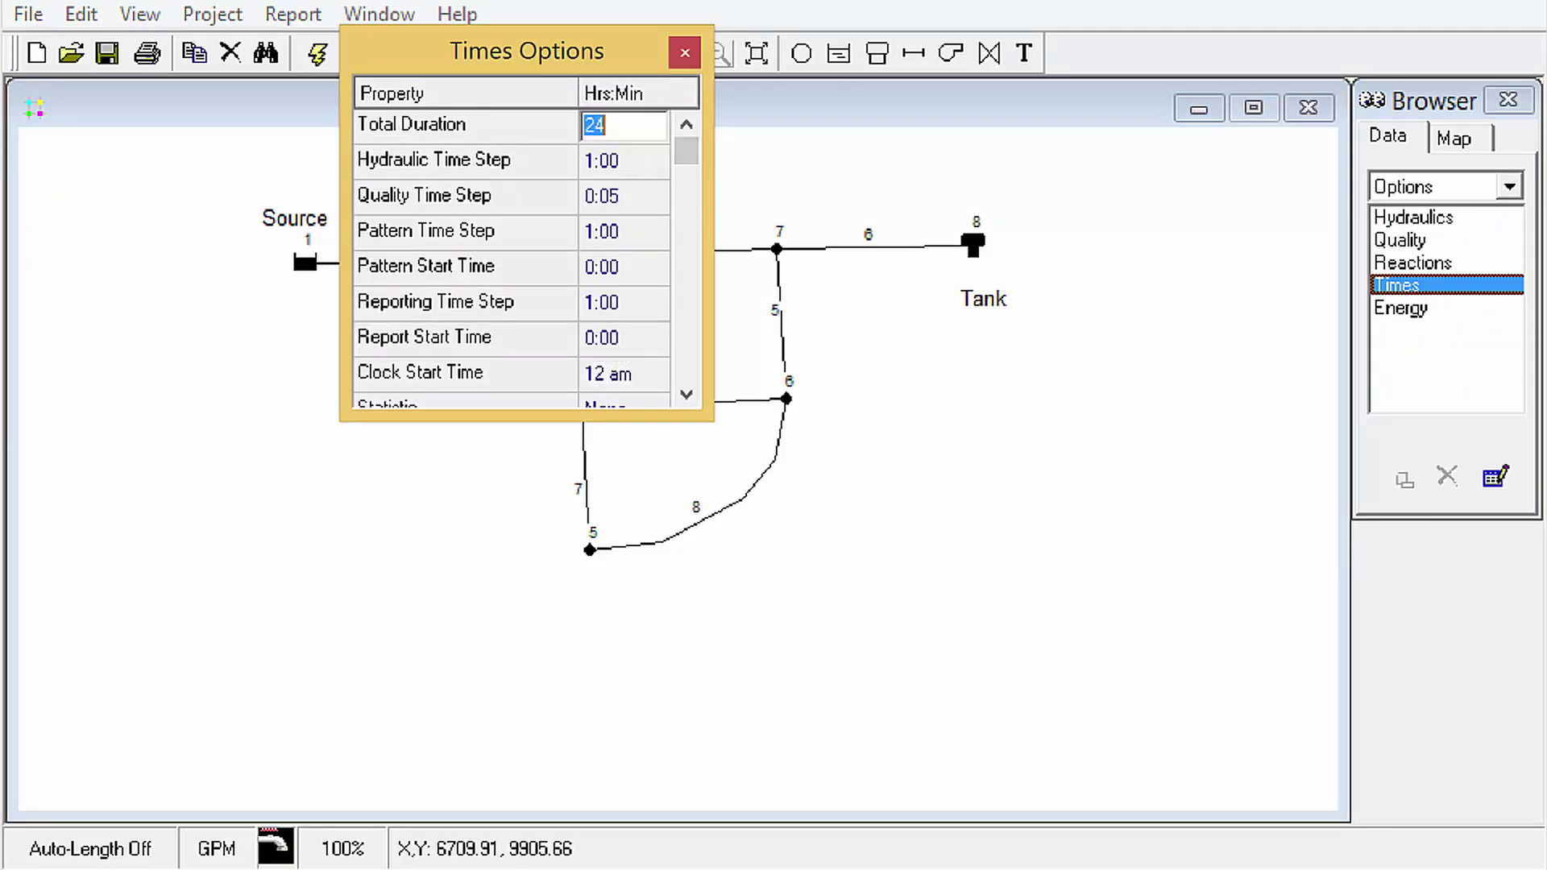
left_click(642, 159)
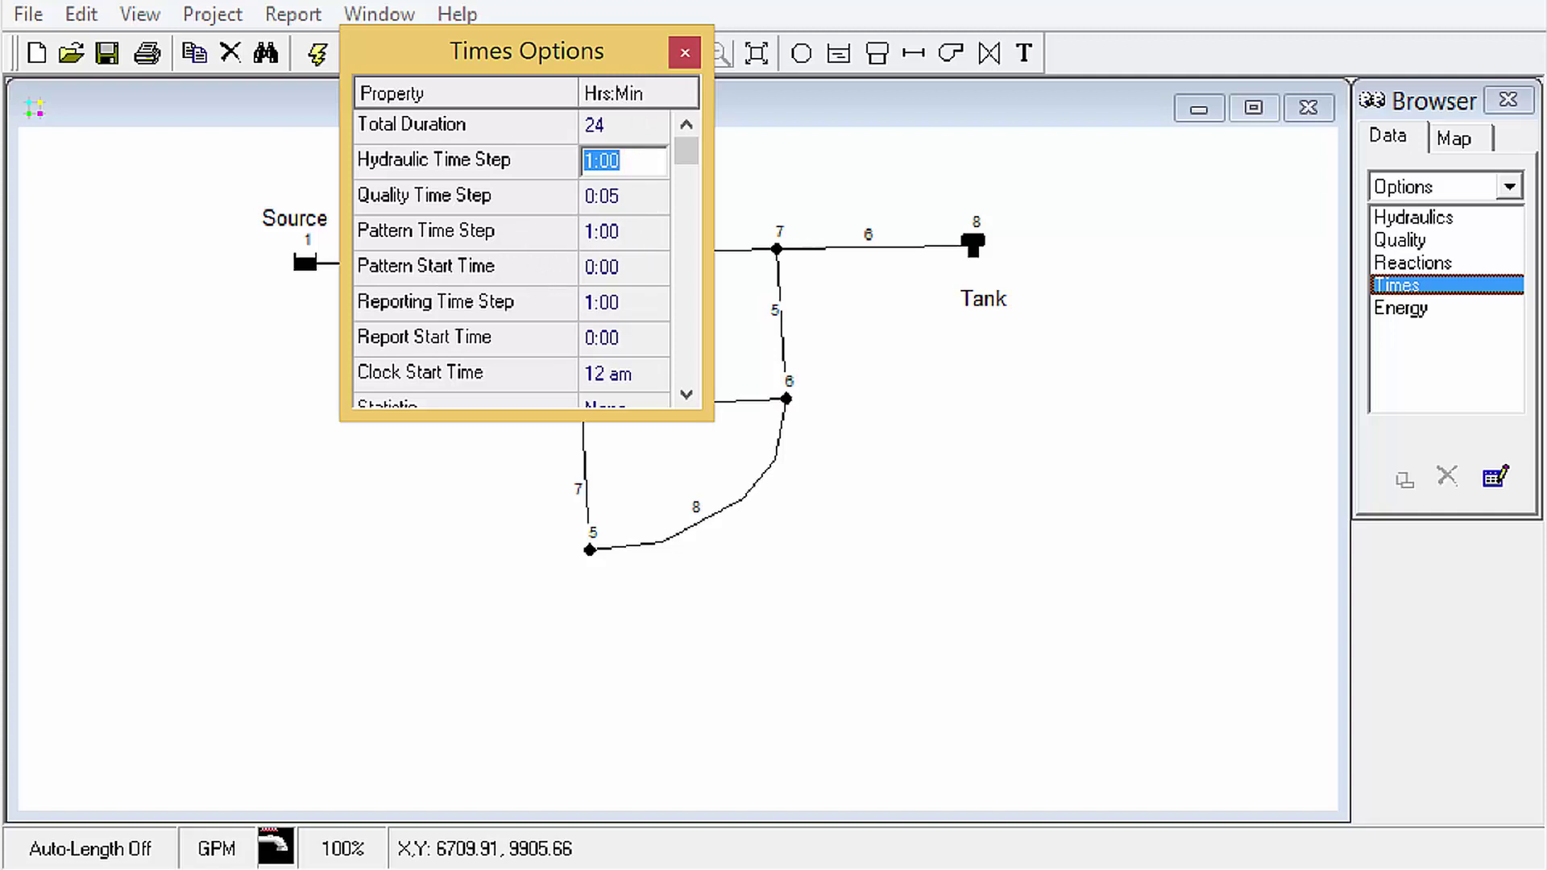
left_click(624, 231)
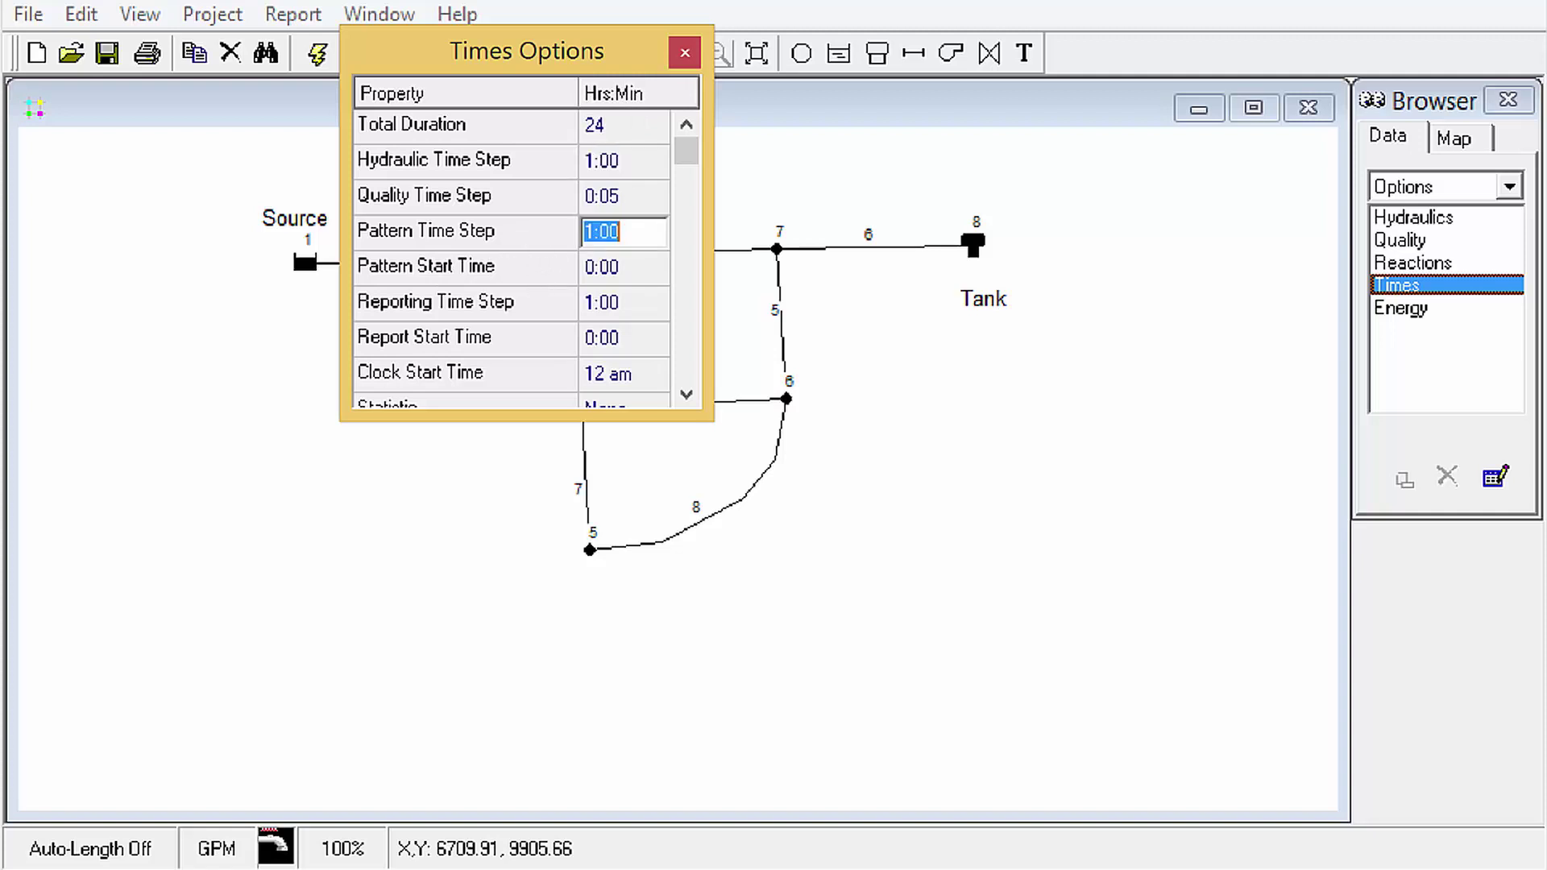
- Change the total duration to 48 hours, then restore it to 24
left_click(622, 127)
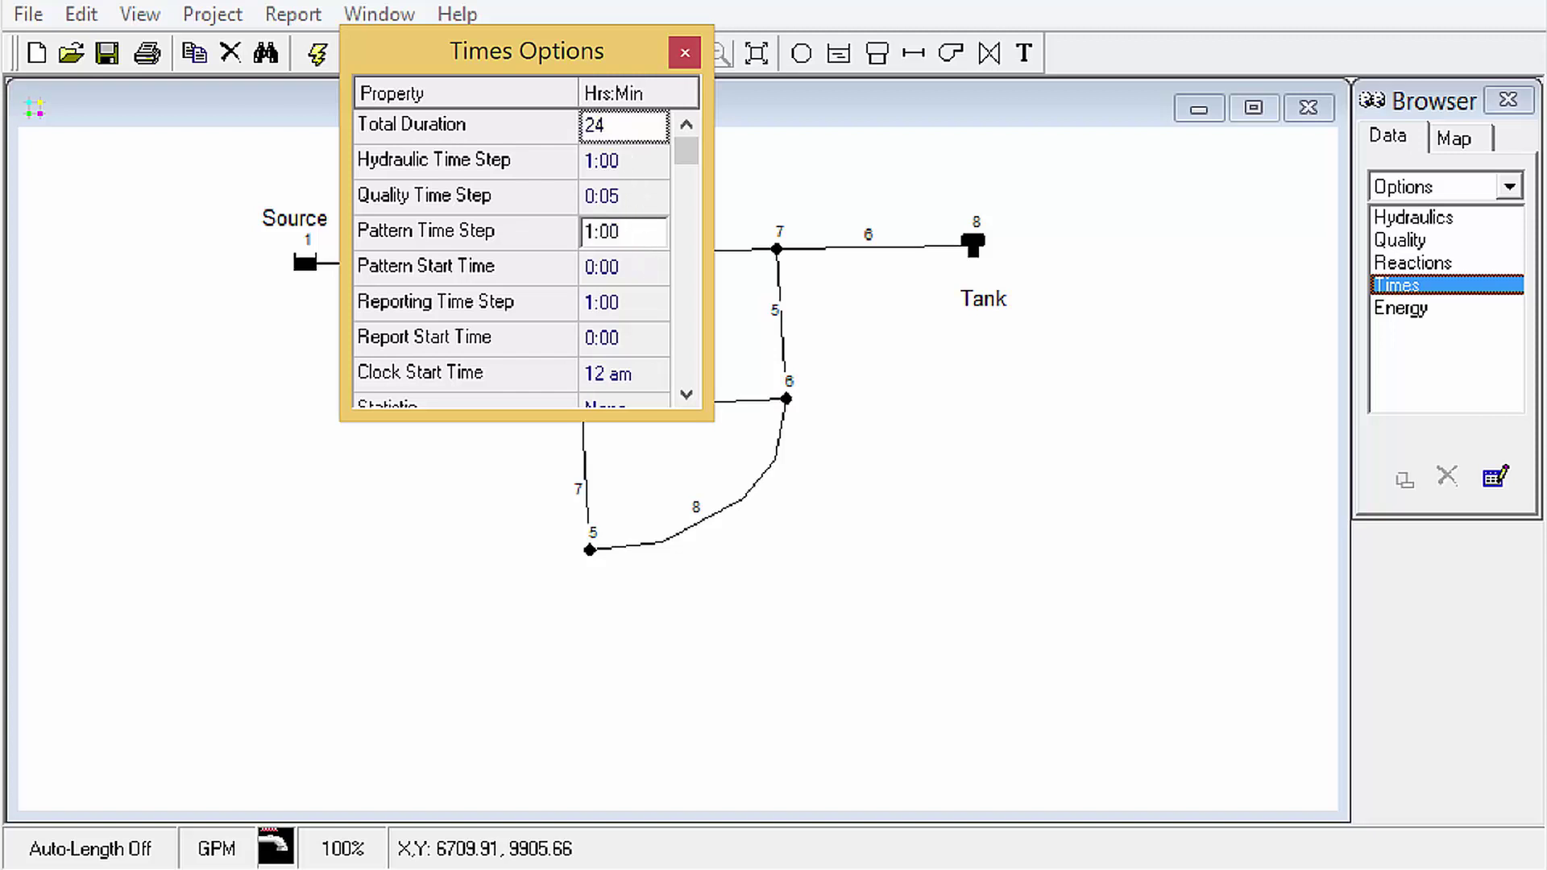
type("48")
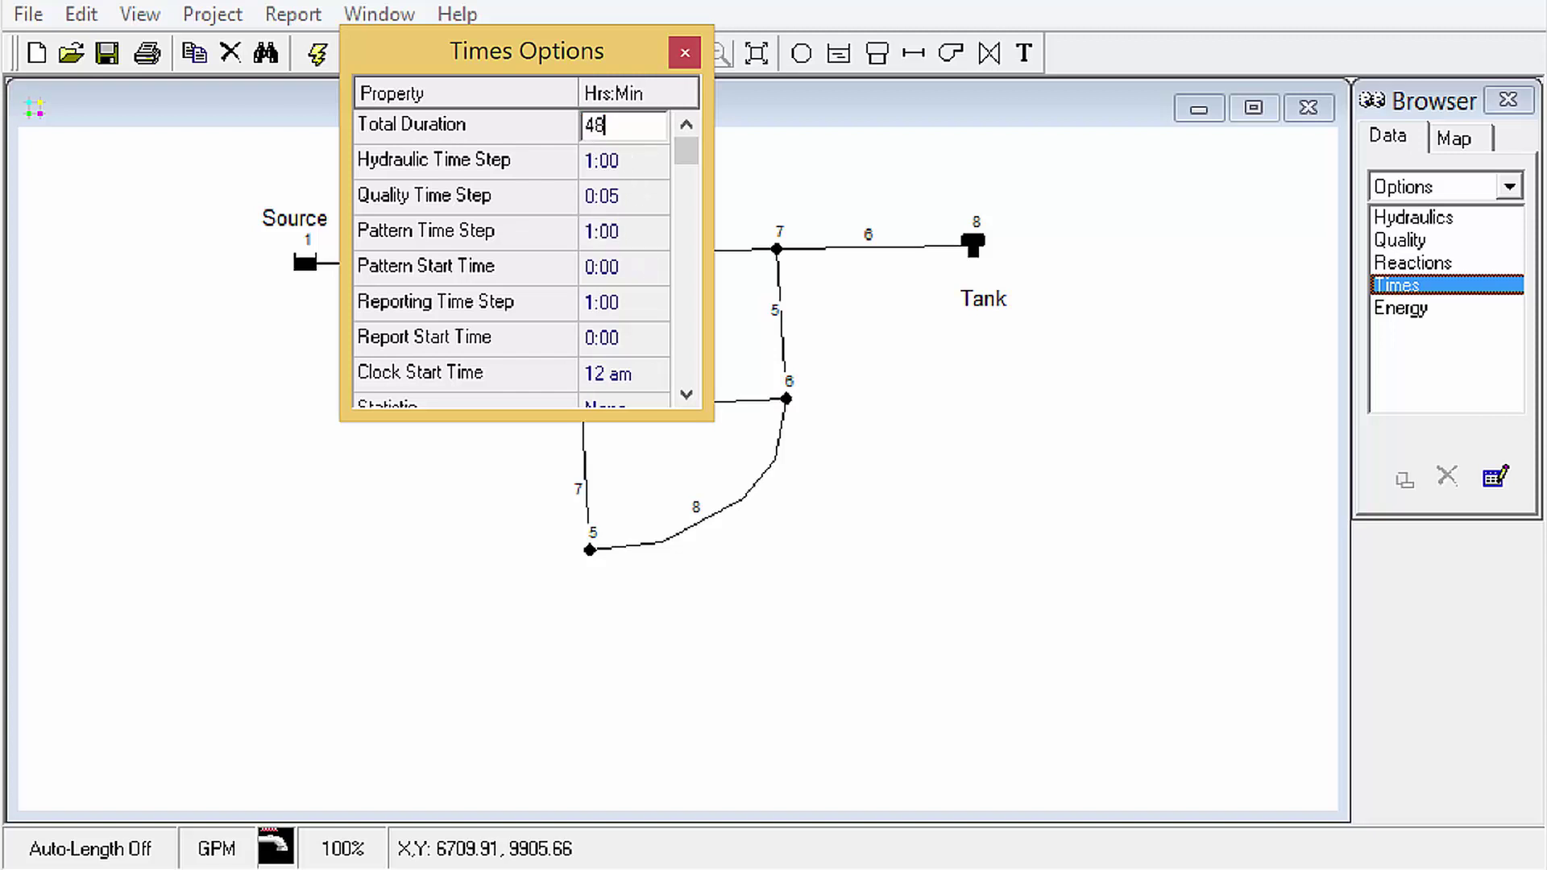
key("Return")
double_click(606, 125)
type("24")
key("Return")
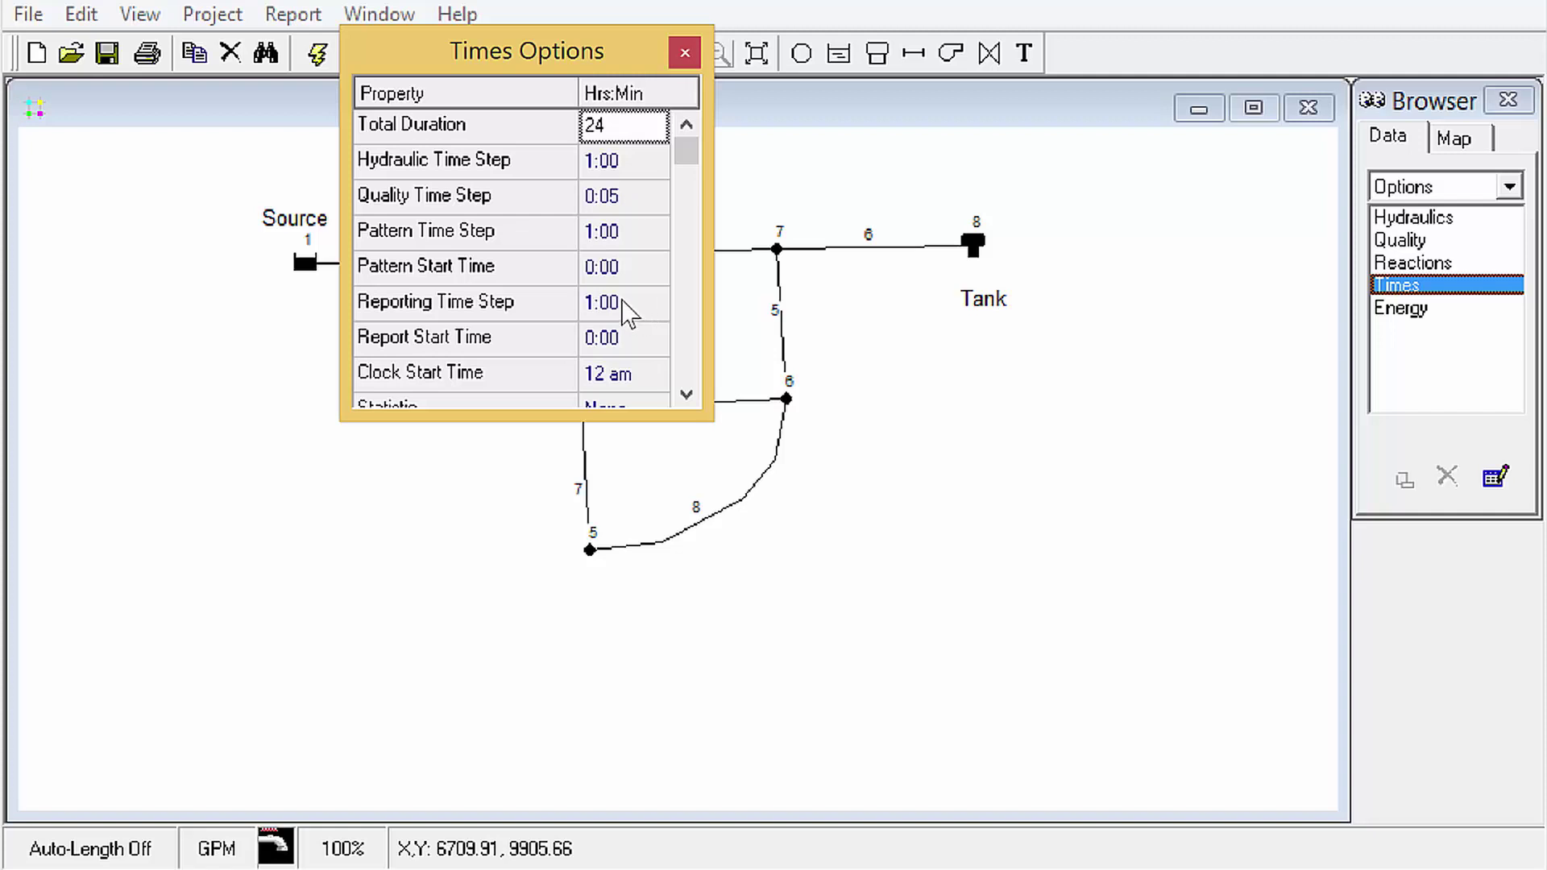
- Set the reporting time step to 0:15 and close the Times options
left_click(628, 305)
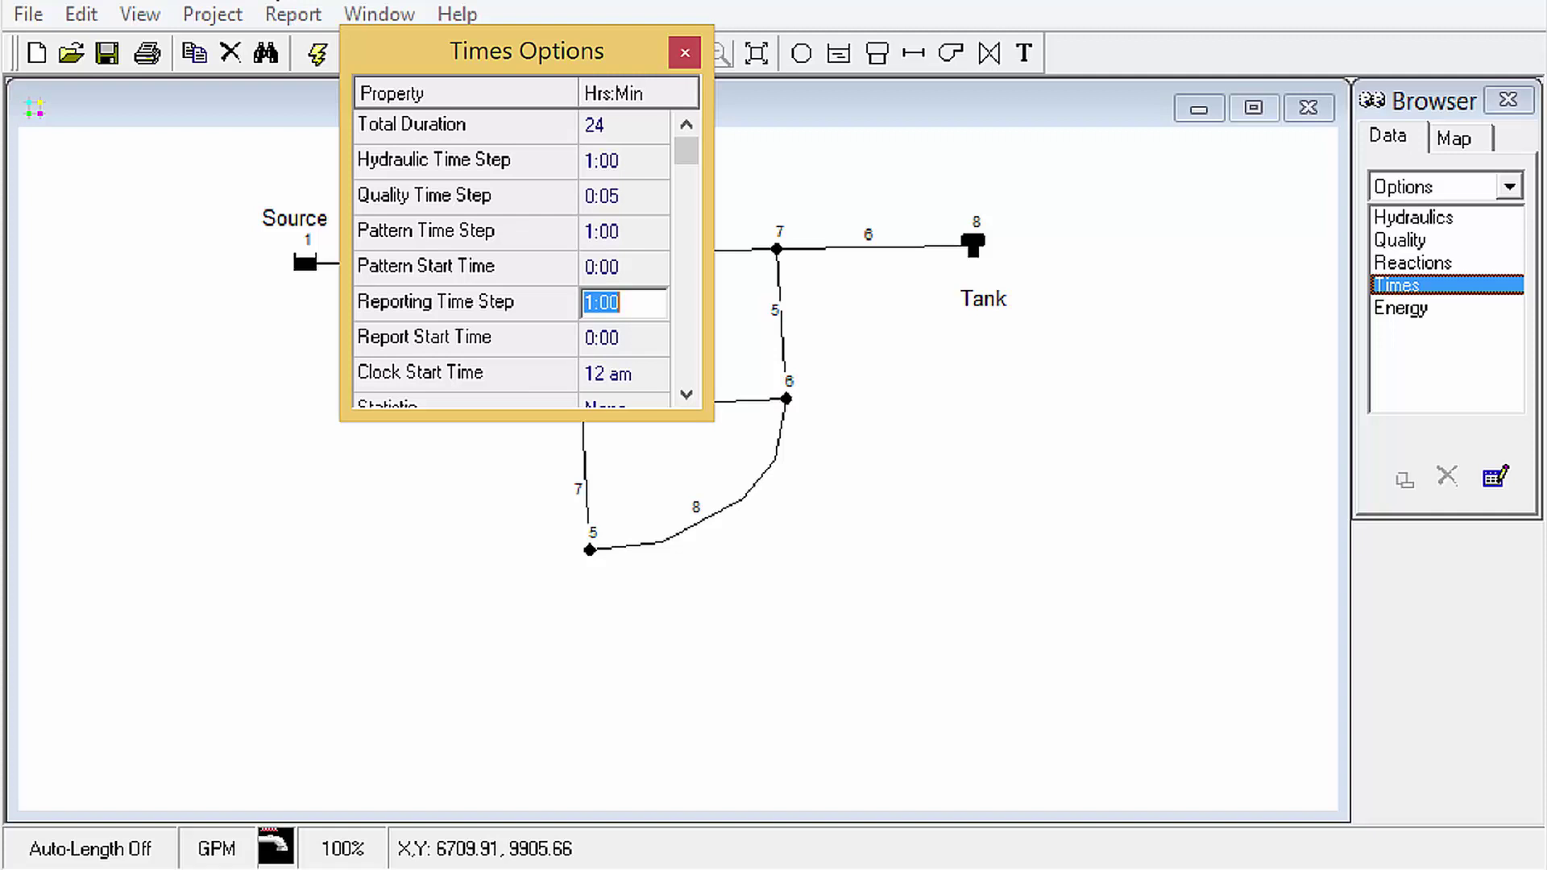
type("0:15")
left_click(785, 176)
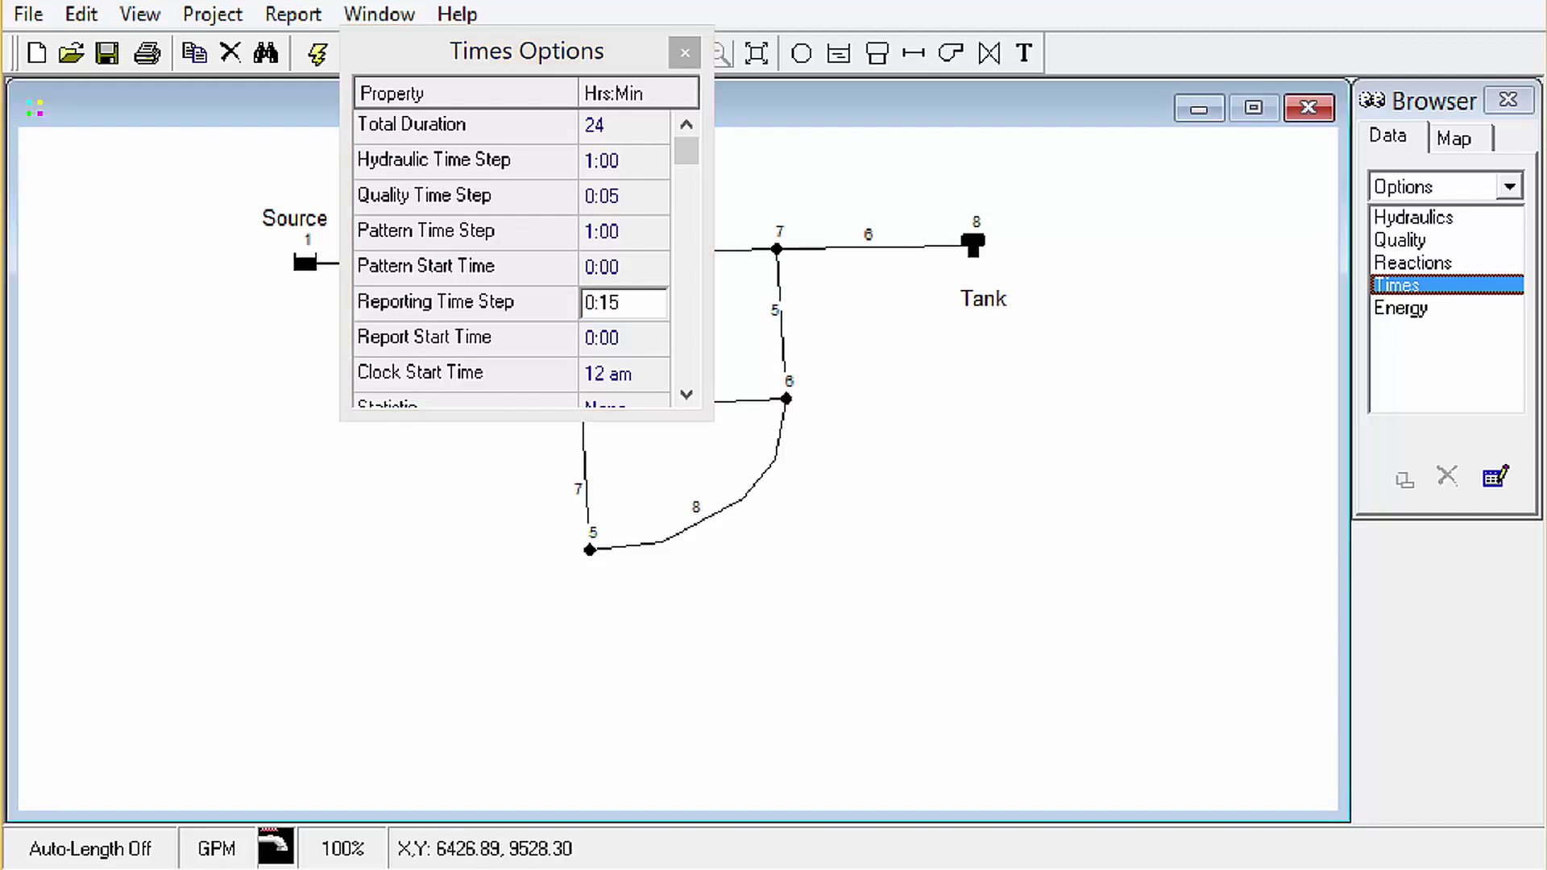
left_click(684, 53)
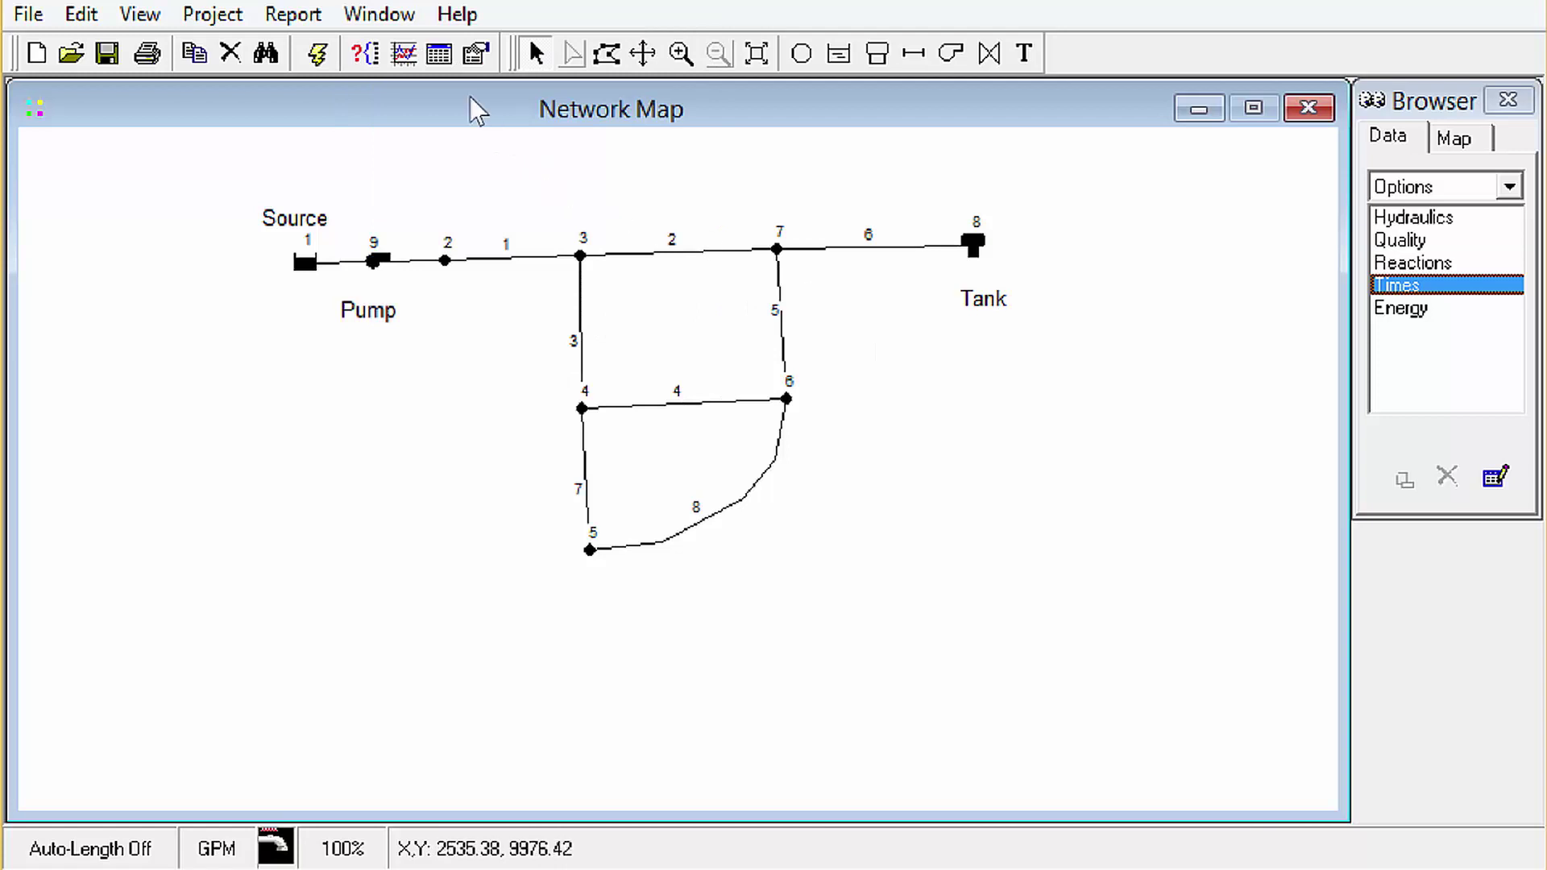
- Run the hydraulic simulation and dismiss the Run Status message
left_click(322, 56)
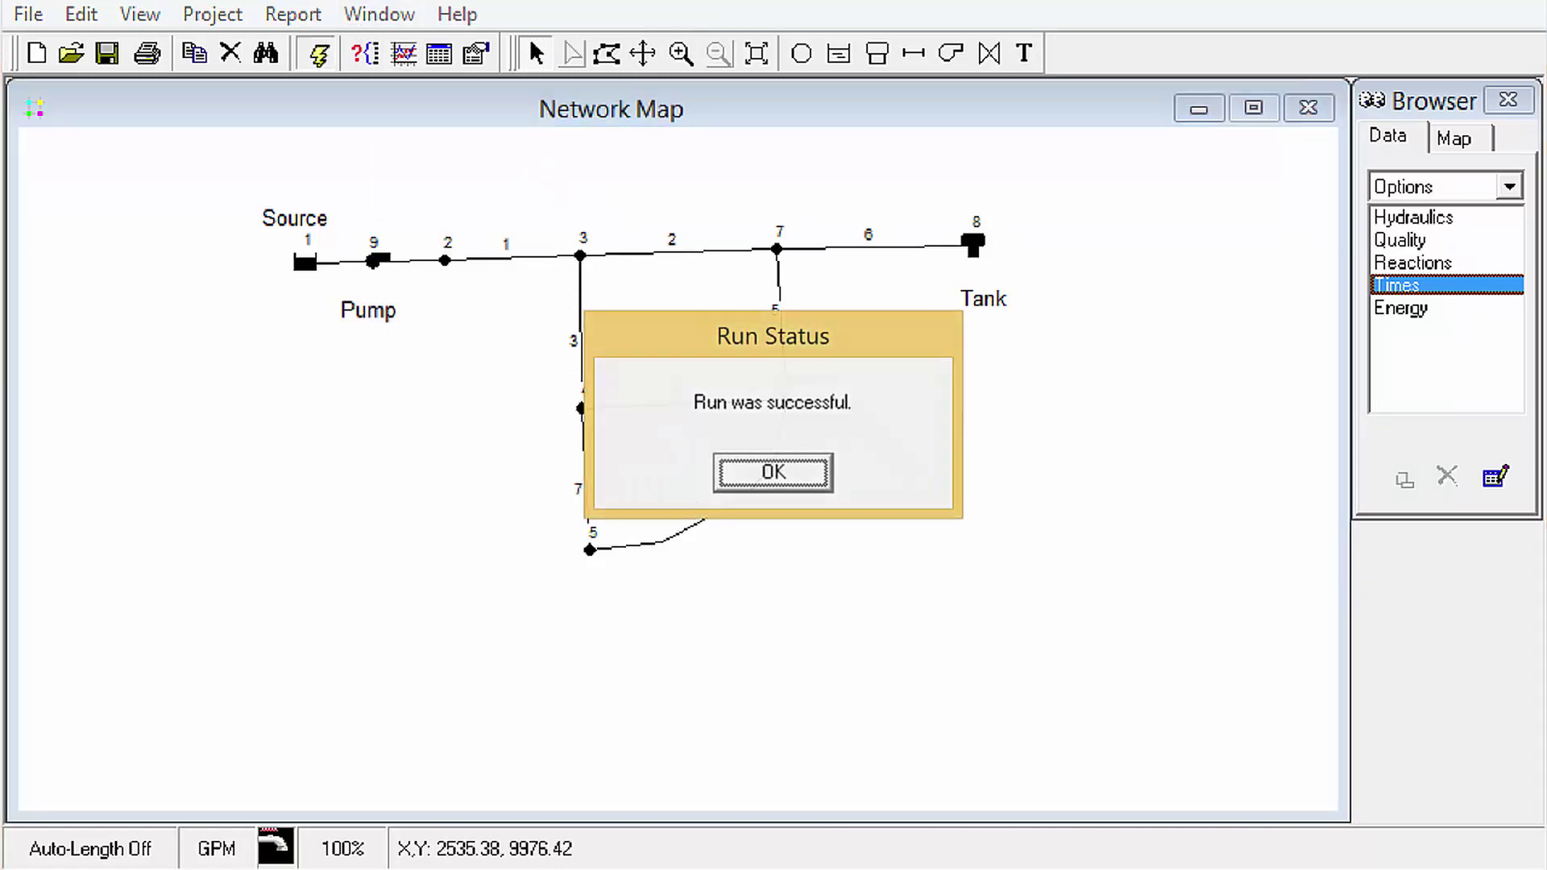
left_click(806, 473)
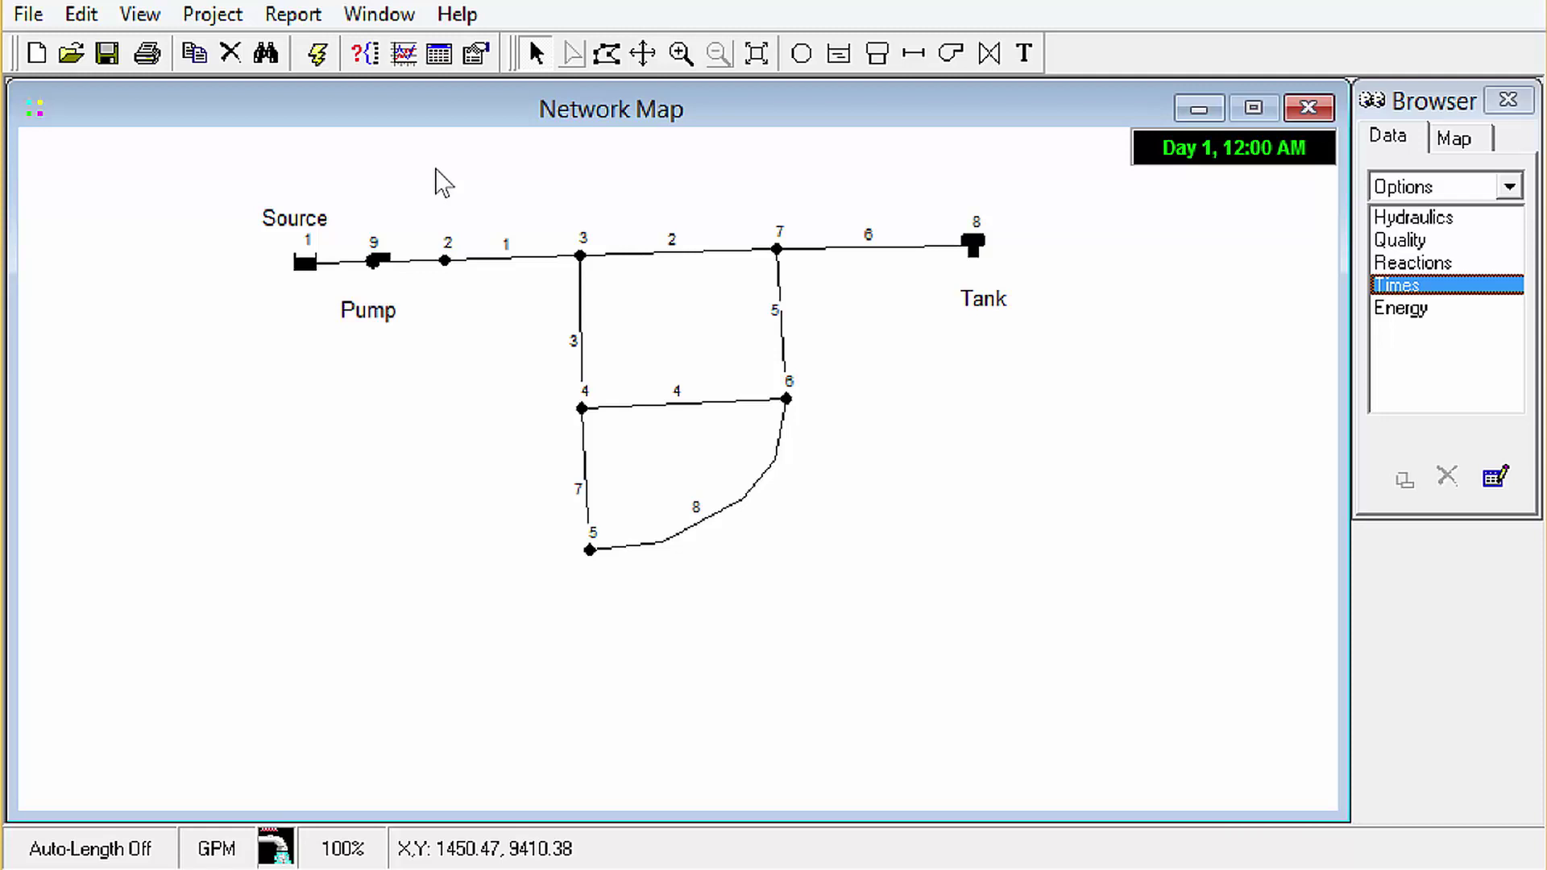
left_click(581, 256)
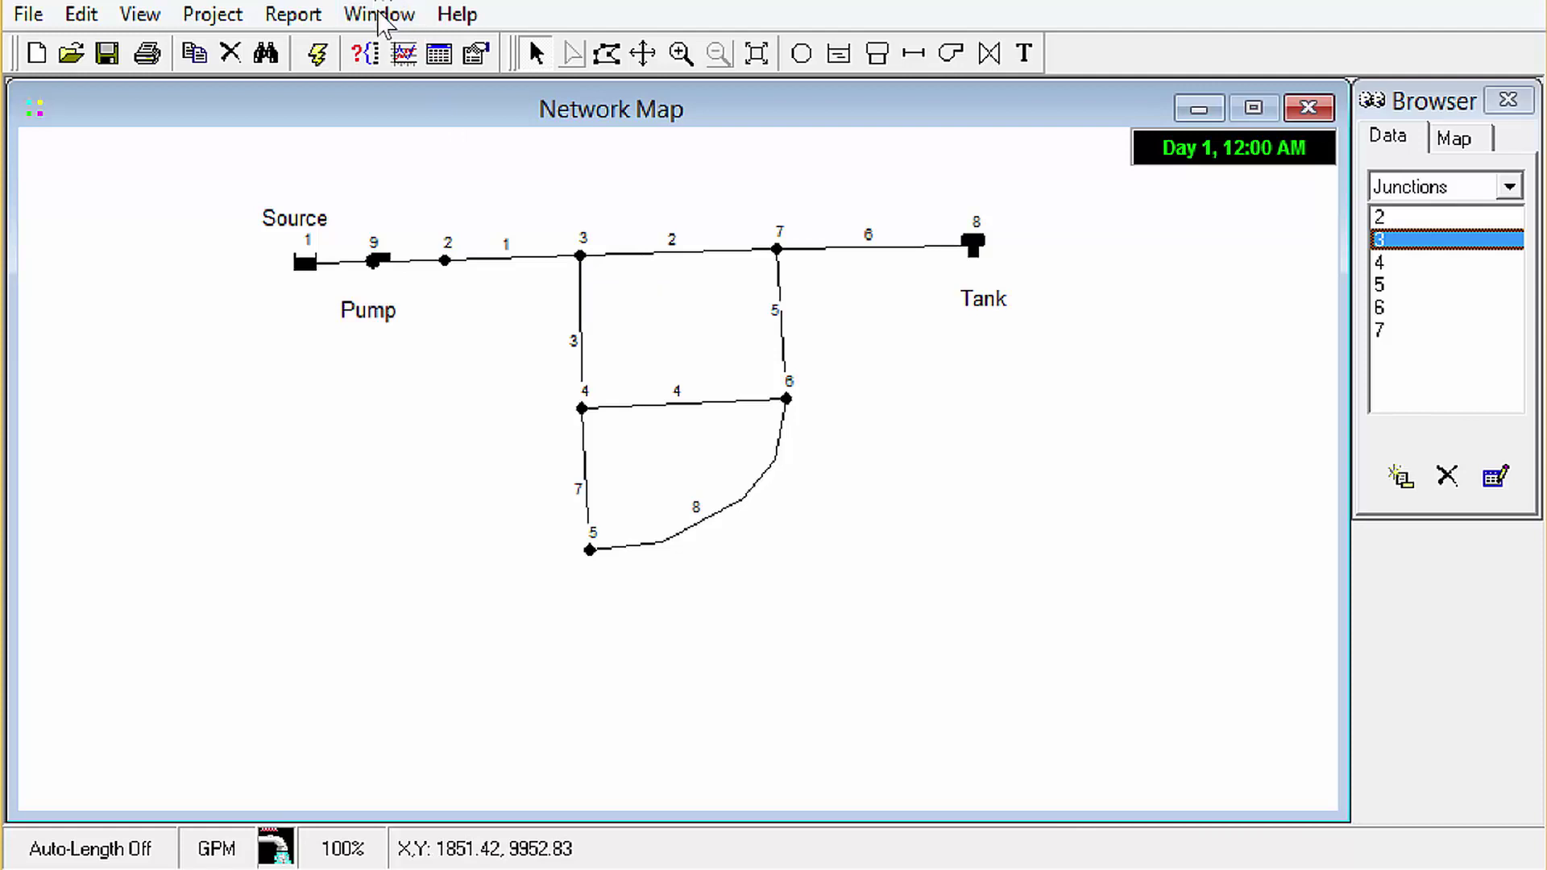
left_click(404, 53)
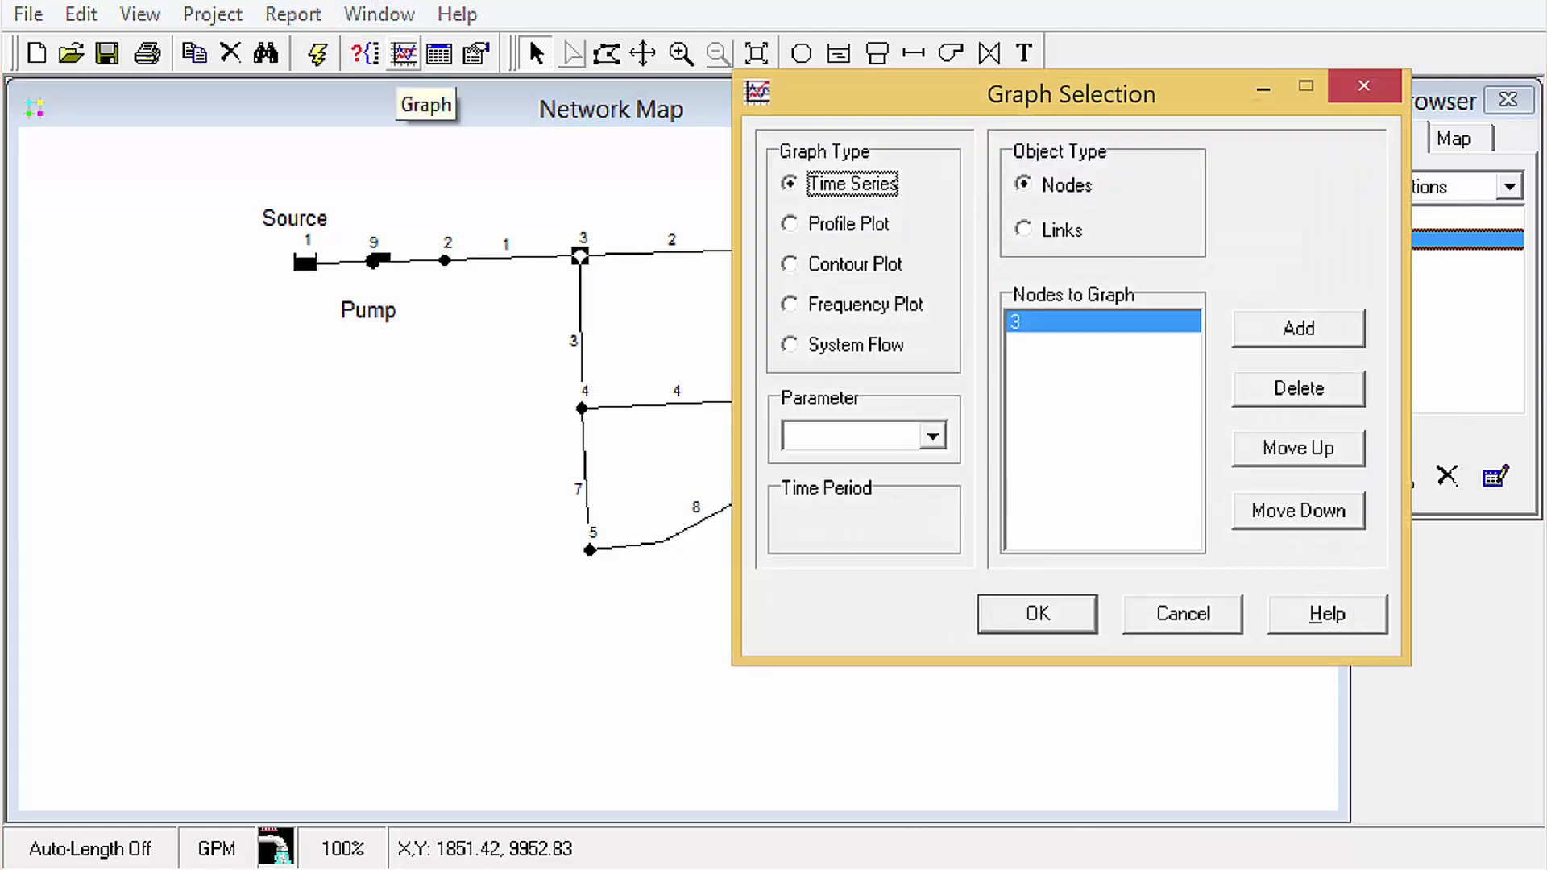
left_click(932, 435)
left_click(842, 568)
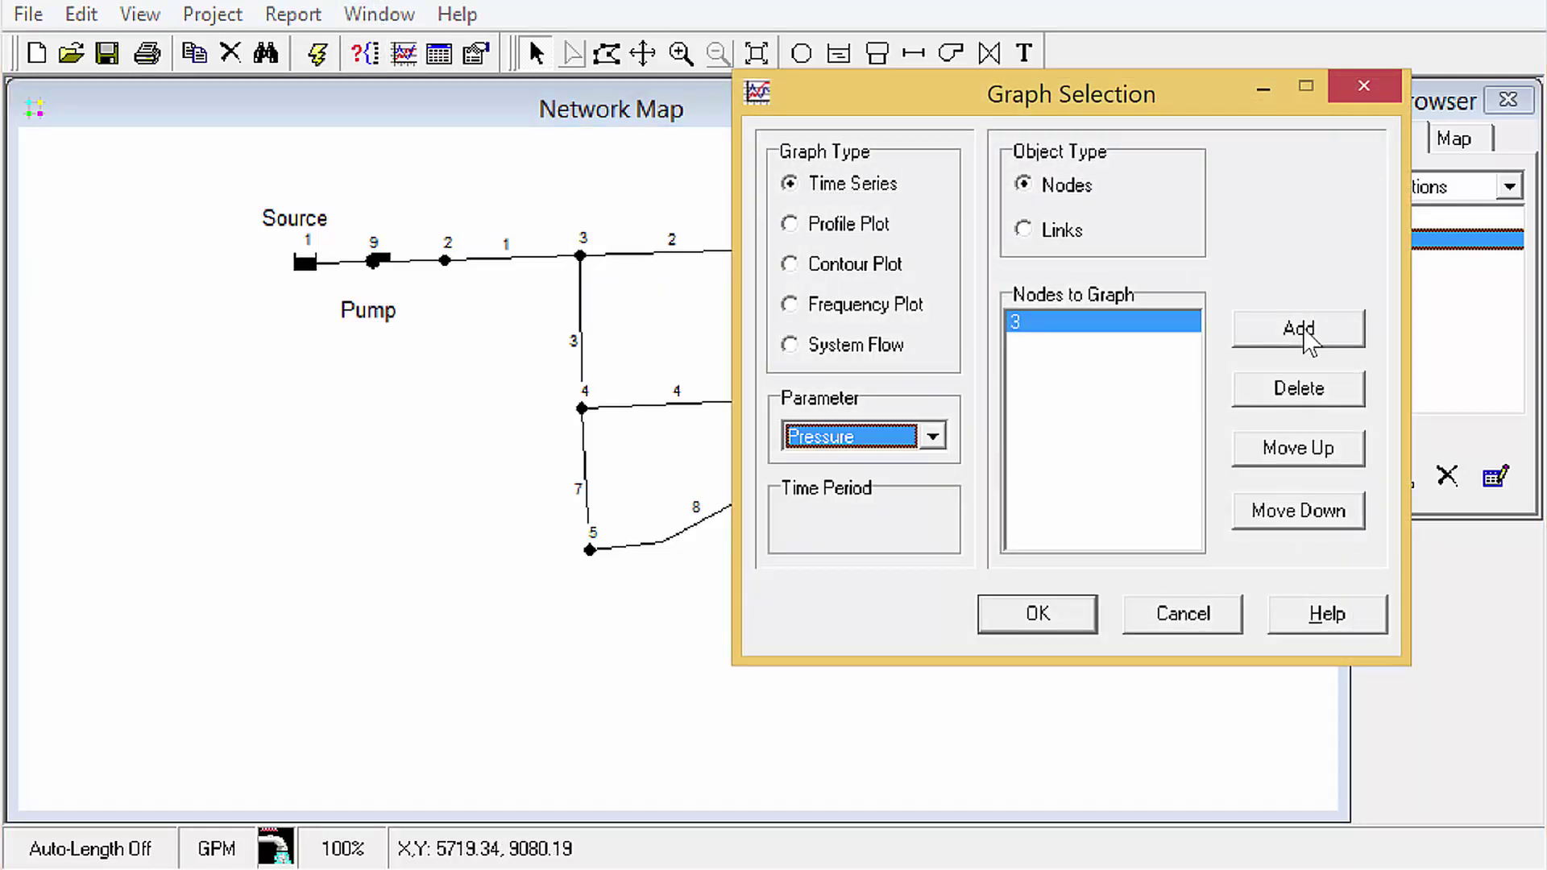
left_click(1049, 622)
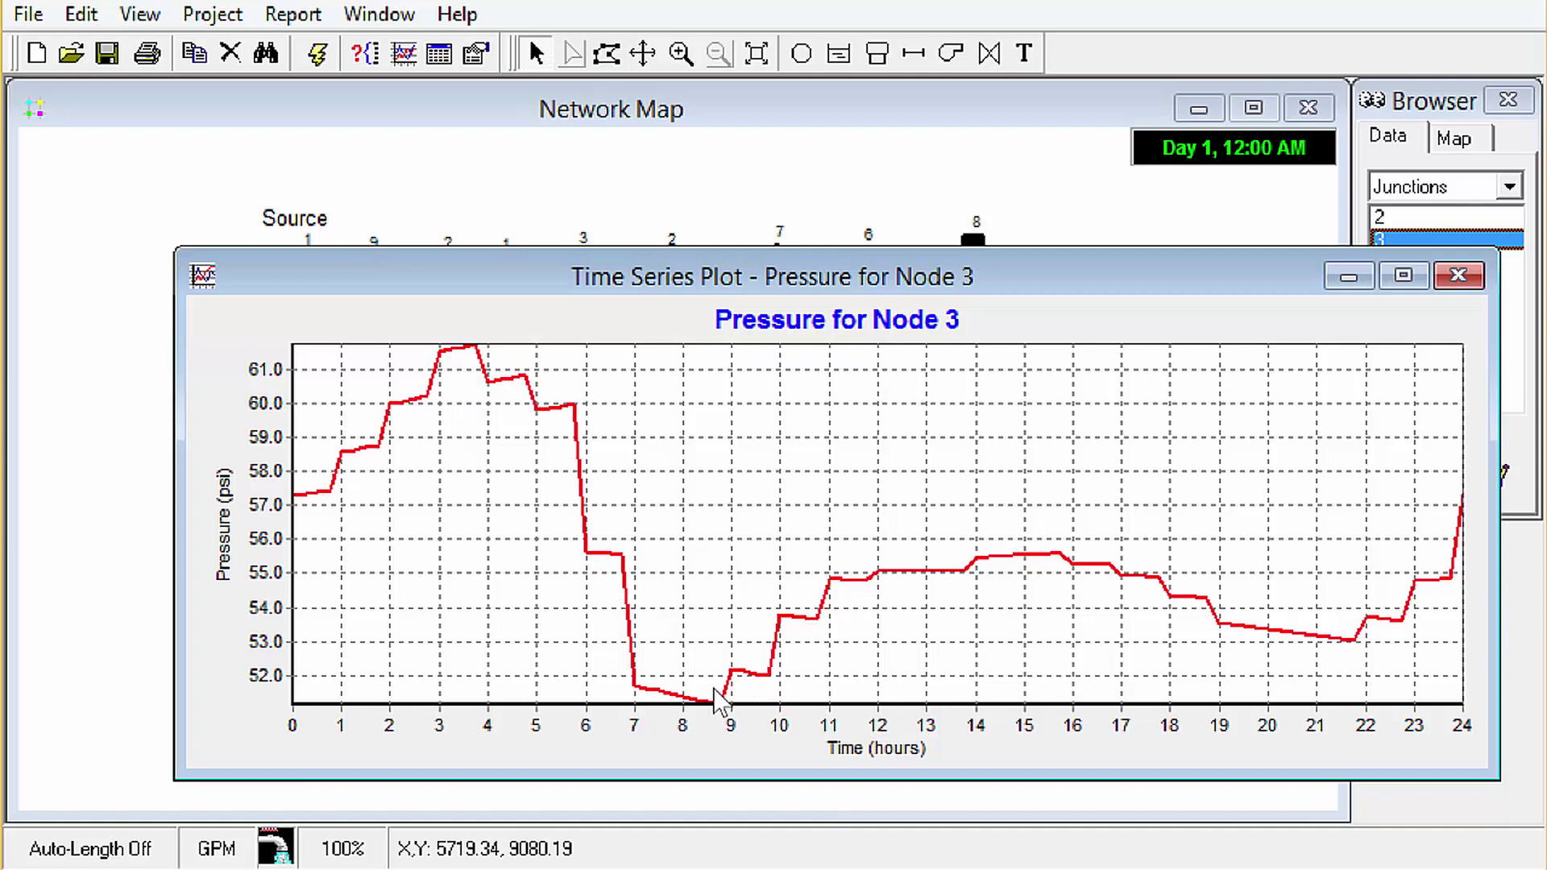
left_click(1458, 275)
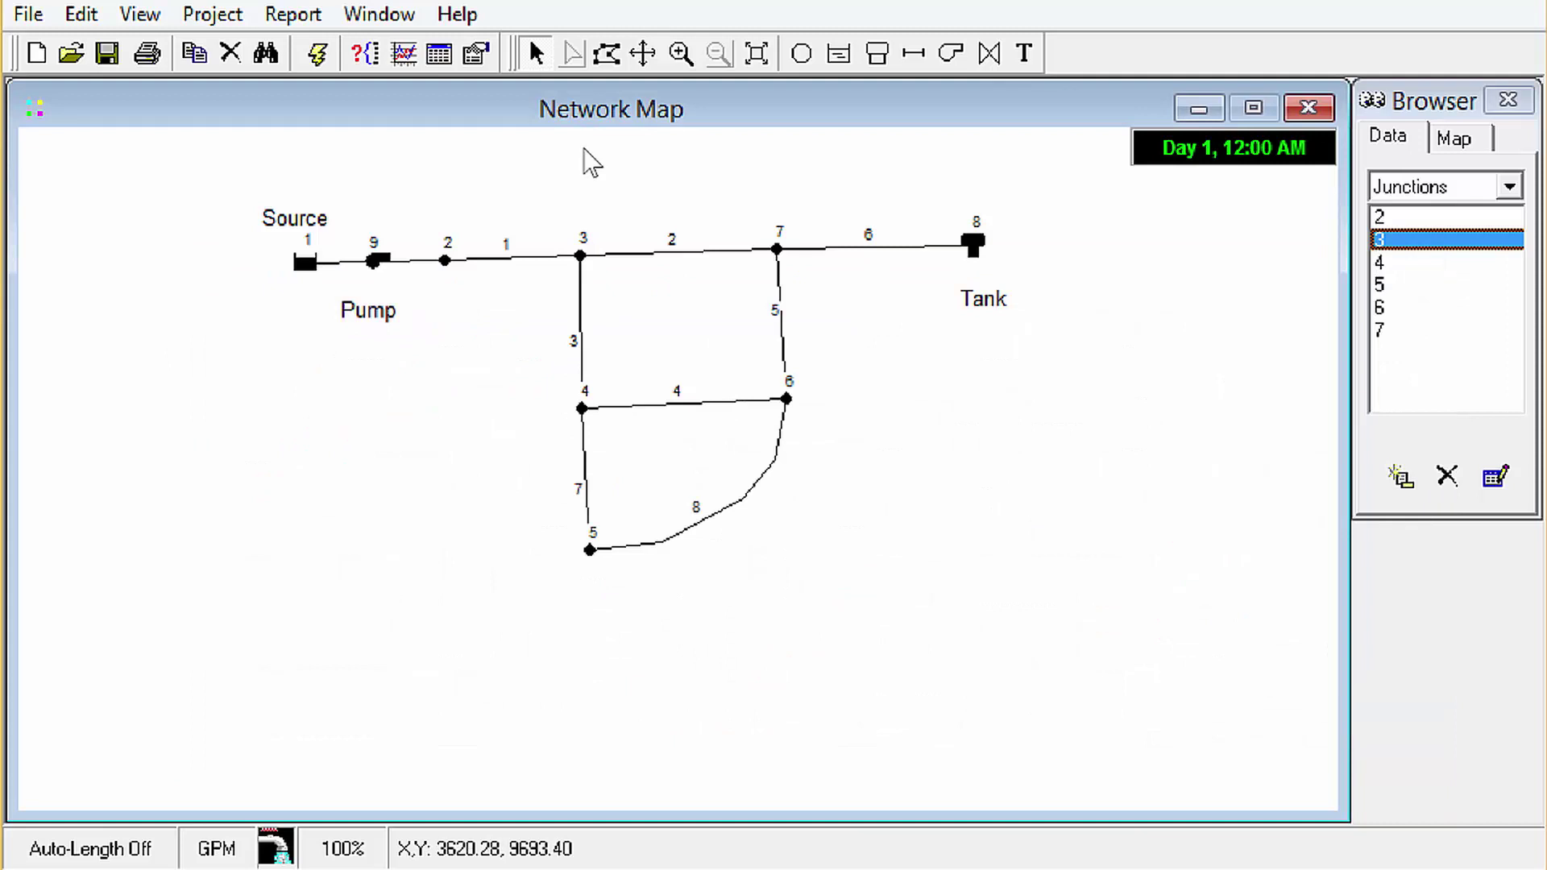
left_click(439, 53)
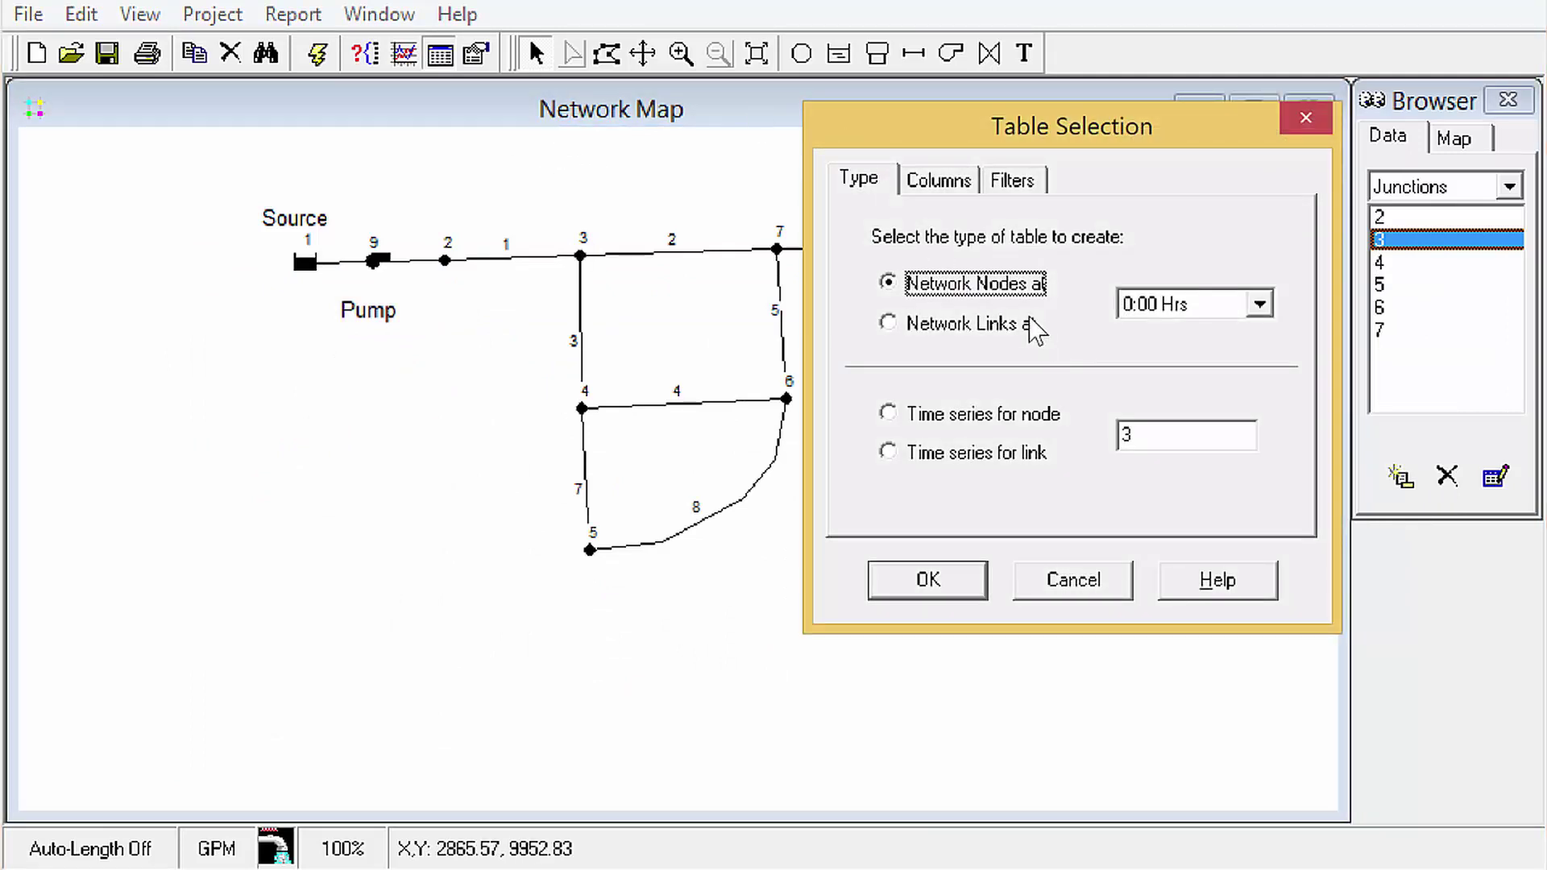
left_click(1259, 305)
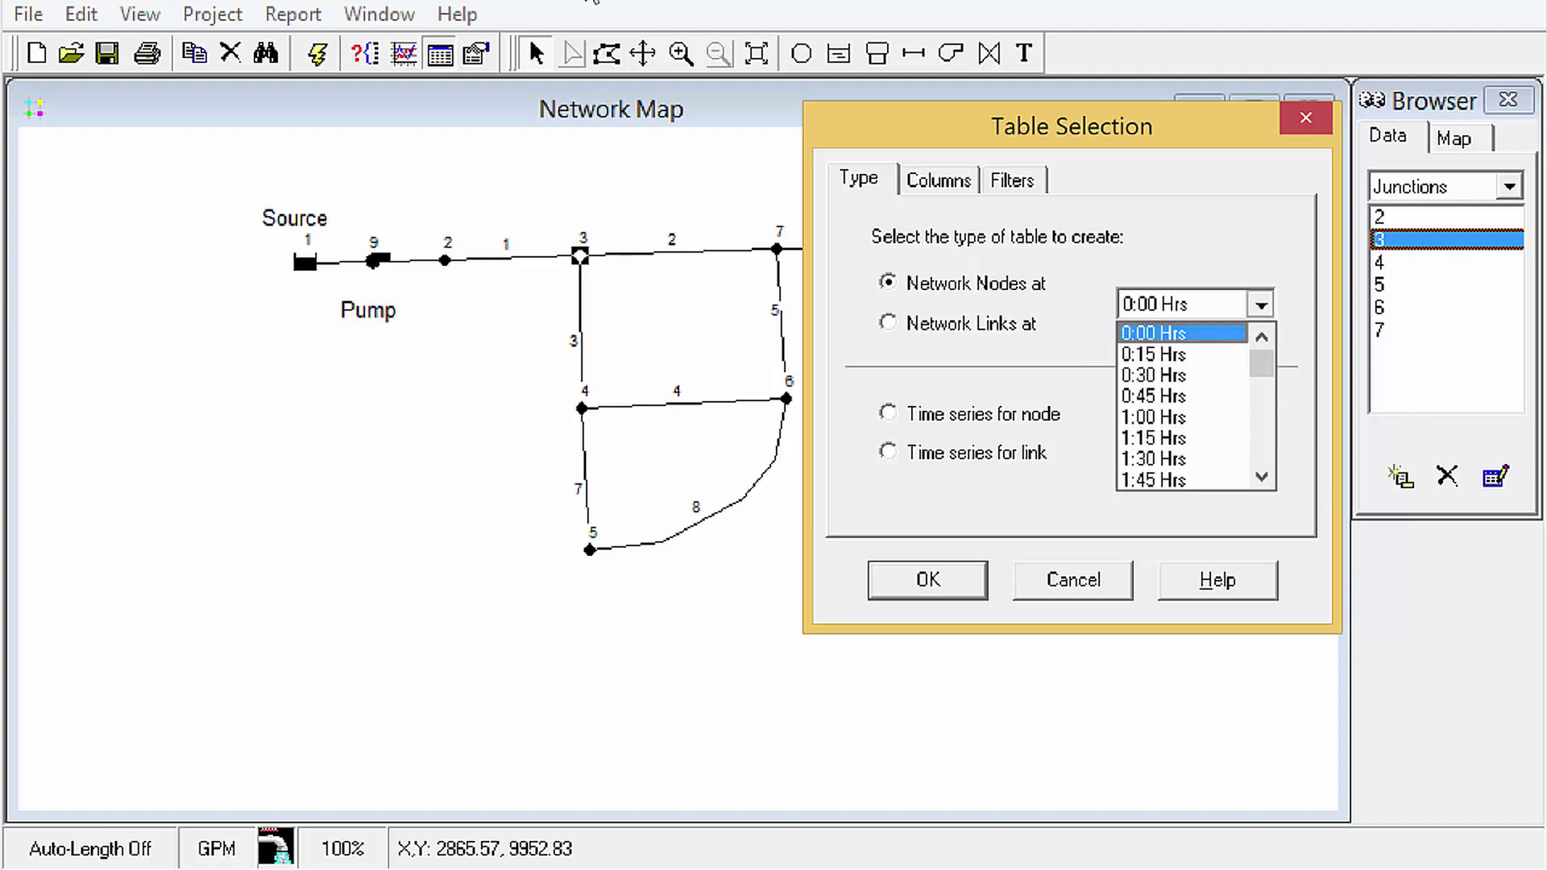
mouse_move(1262, 363)
left_mouse_down()
mouse_move(1268, 420)
mouse_move(1261, 355)
left_mouse_up()
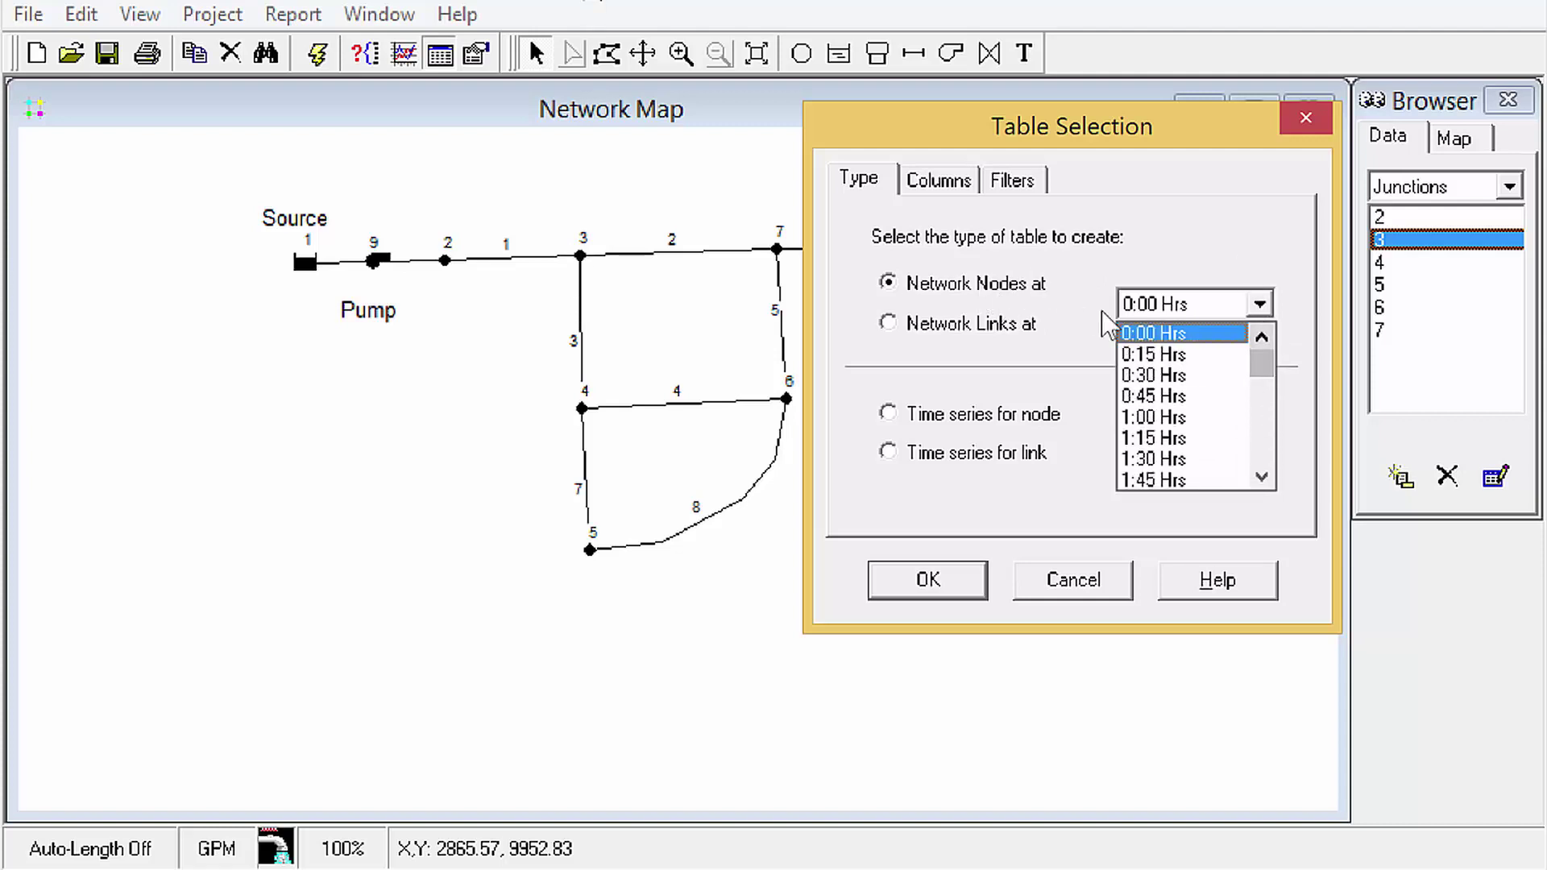
left_click(1148, 416)
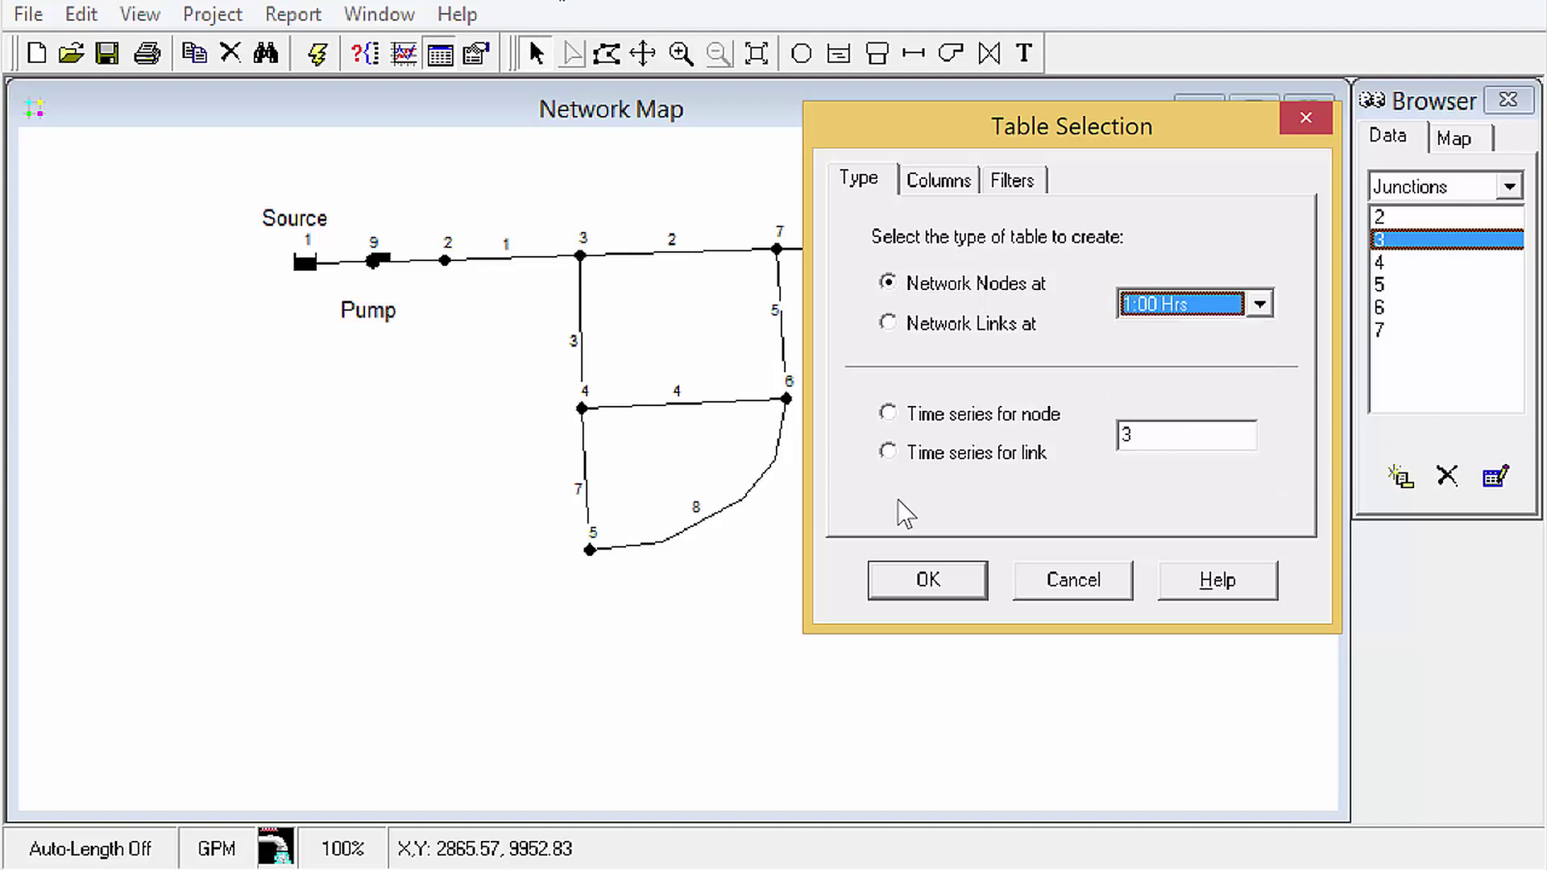
left_click(921, 588)
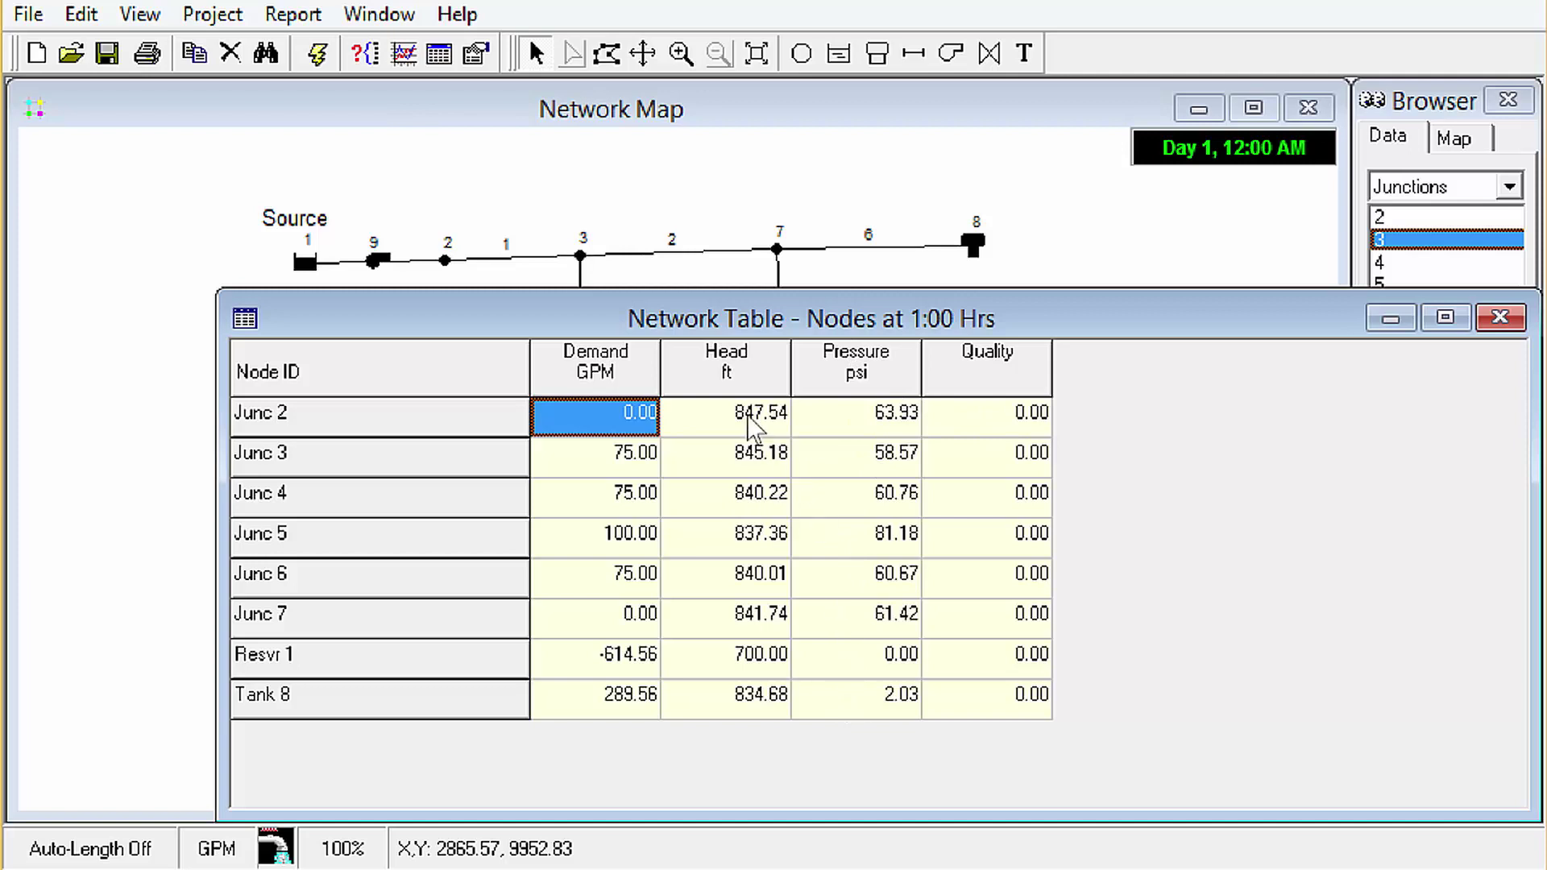
left_click(1500, 321)
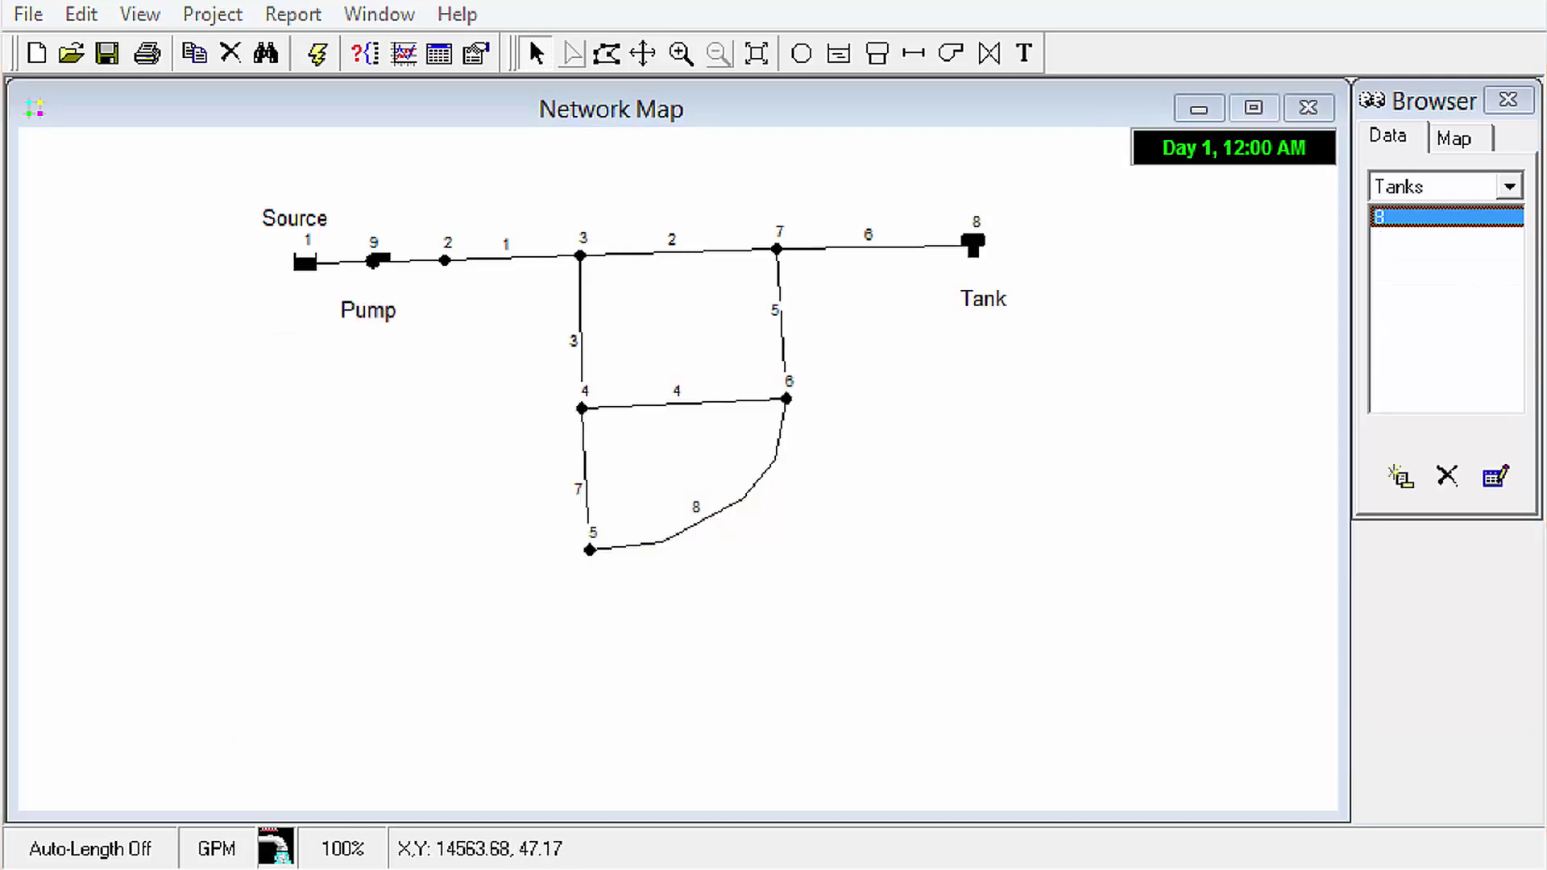